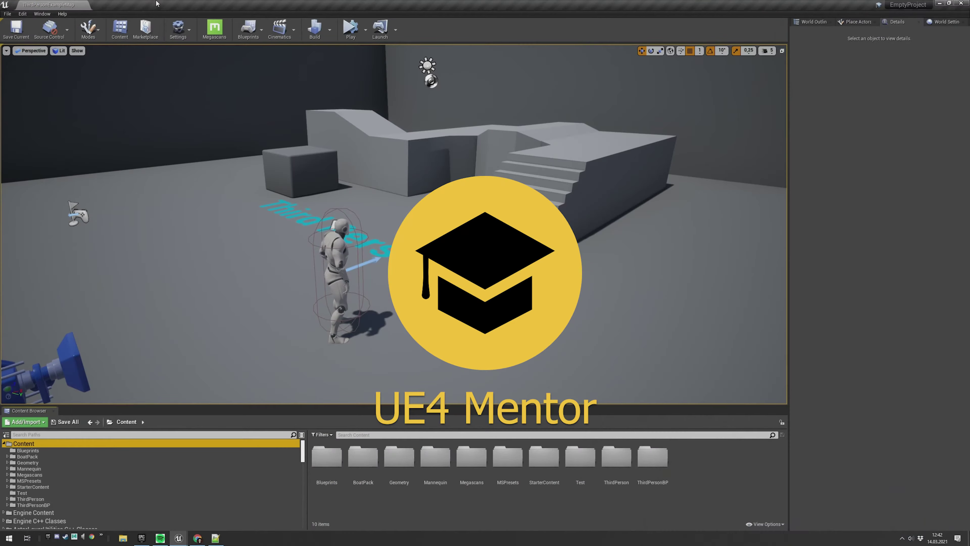
Search the project's plugins for "water" to check that the Water plugin is enabled, then close the plugin list
{"action": "left_click", "coordinate": [186, 30]}
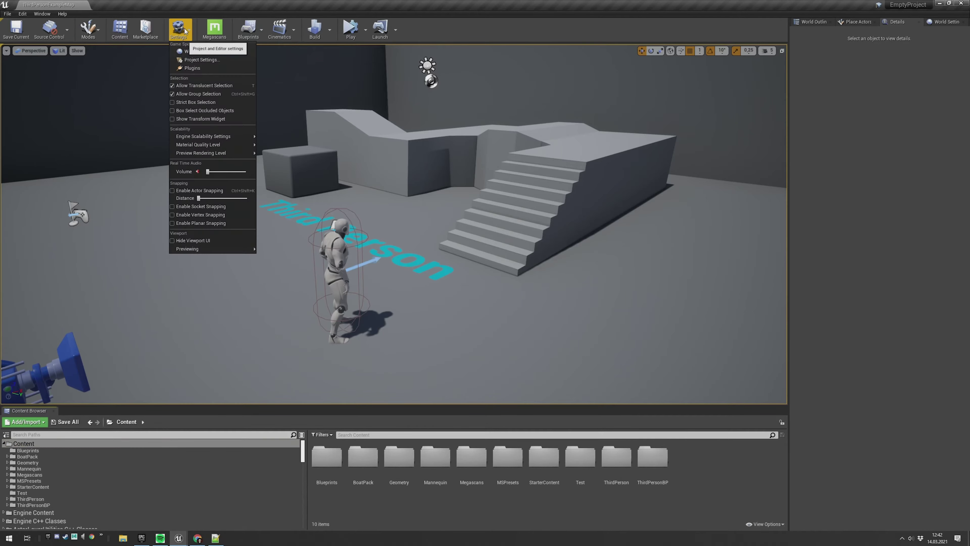
{"action": "left_click", "coordinate": [192, 68]}
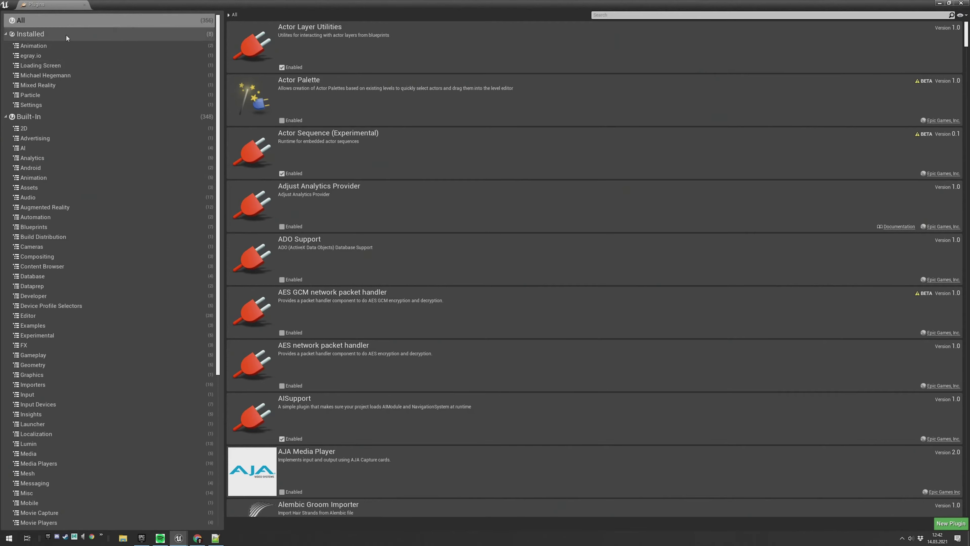
{"action": "left_click", "coordinate": [618, 16]}
{"action": "type", "text": "water"}
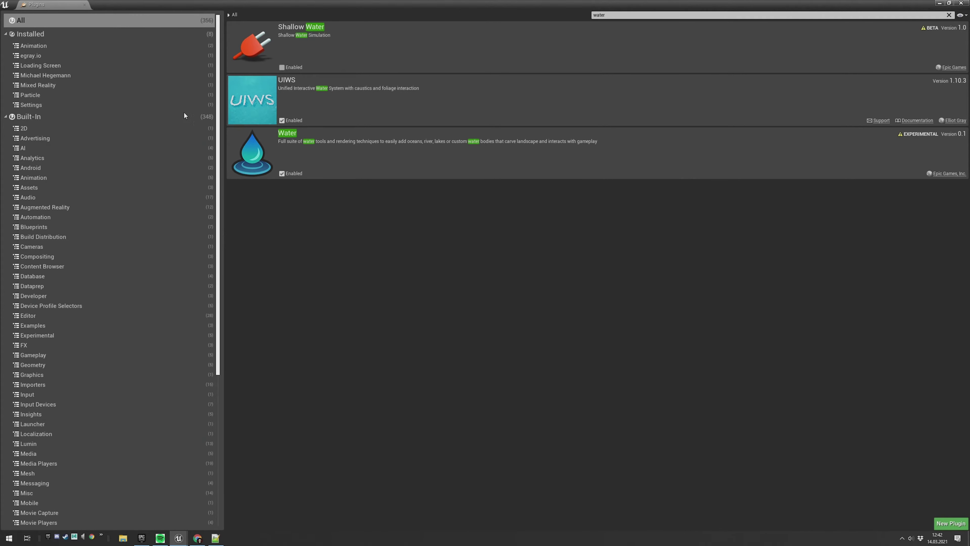
{"action": "left_click", "coordinate": [84, 5]}
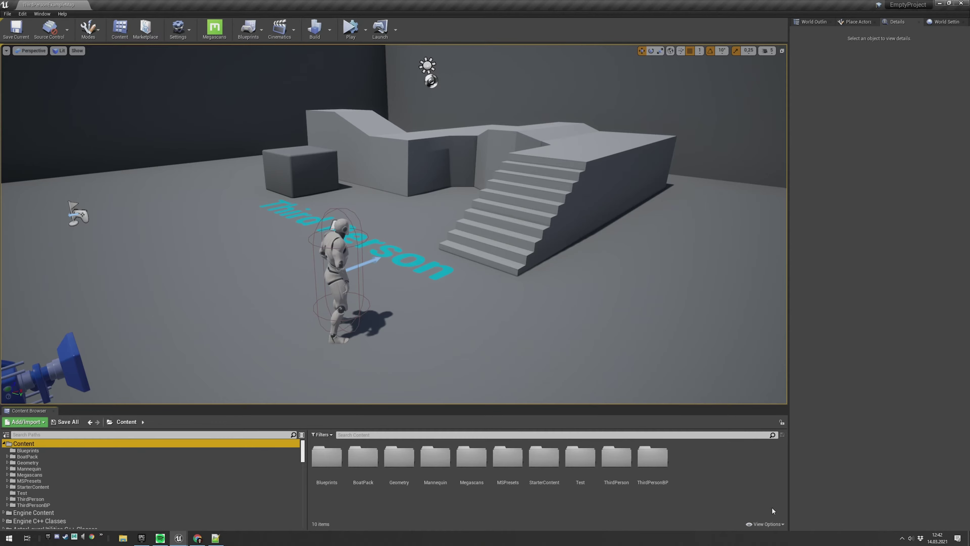
Check the content display options and open the WaterTestMap level from the Maps folder of Water Content
{"action": "left_click", "coordinate": [765, 524]}
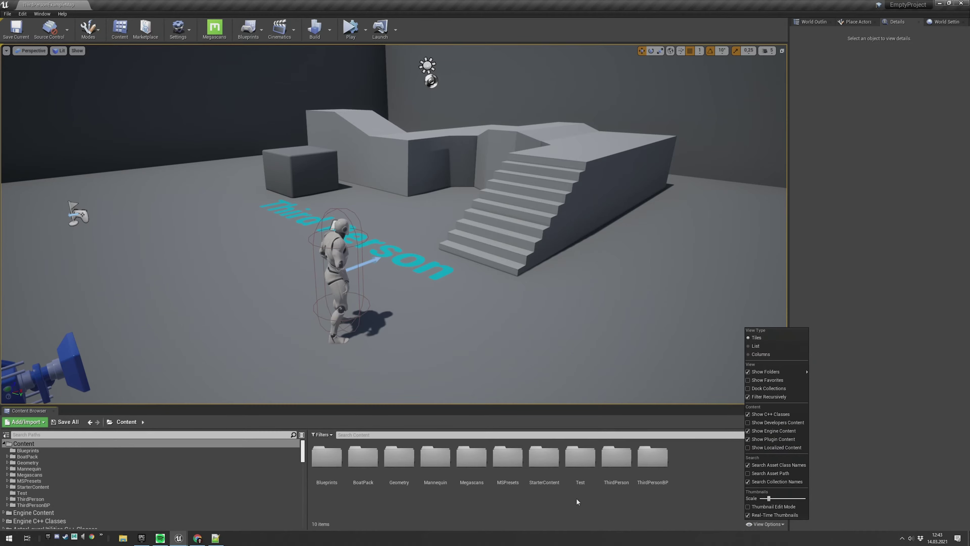
{"action": "left_click", "coordinate": [364, 500]}
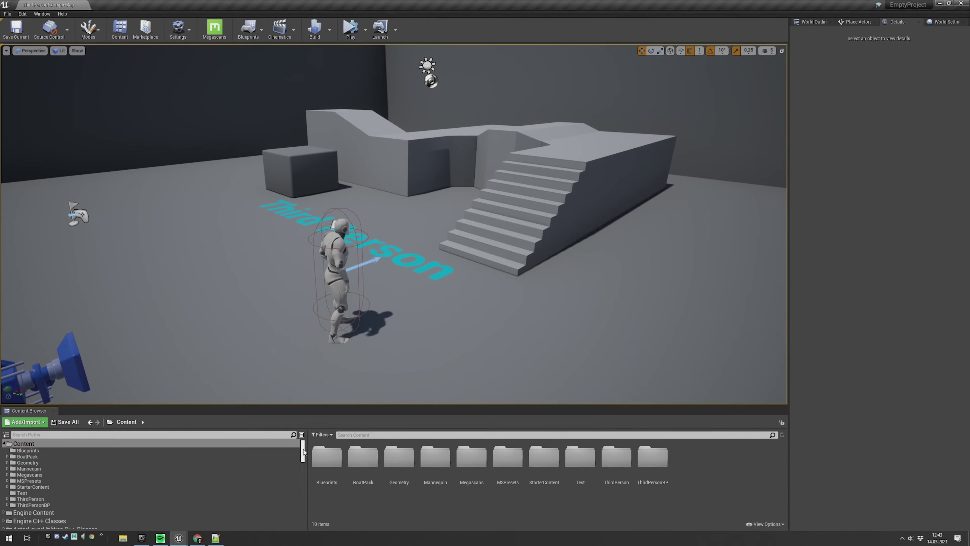
{"action": "left_click_drag", "start_coordinate": [304, 452], "coordinate": [310, 522]}
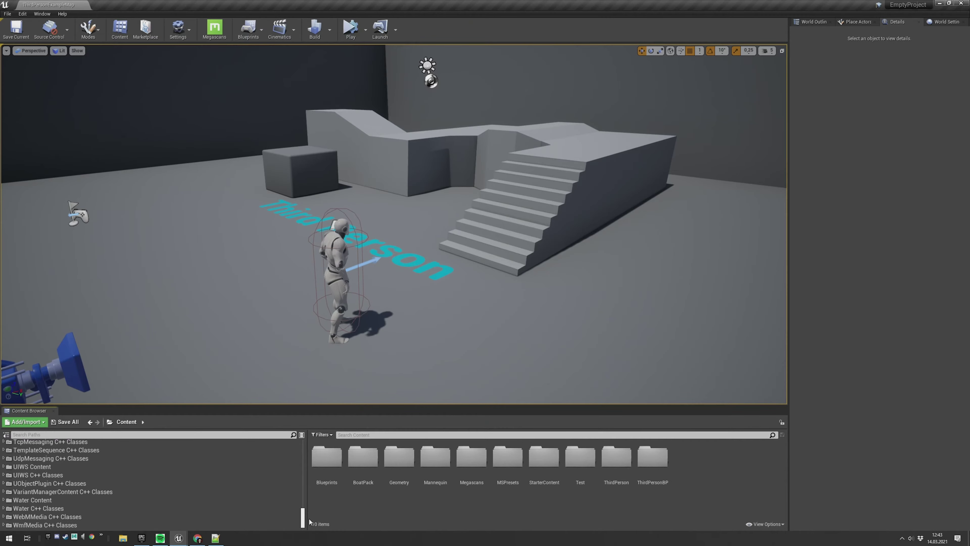
{"action": "left_click", "coordinate": [65, 499]}
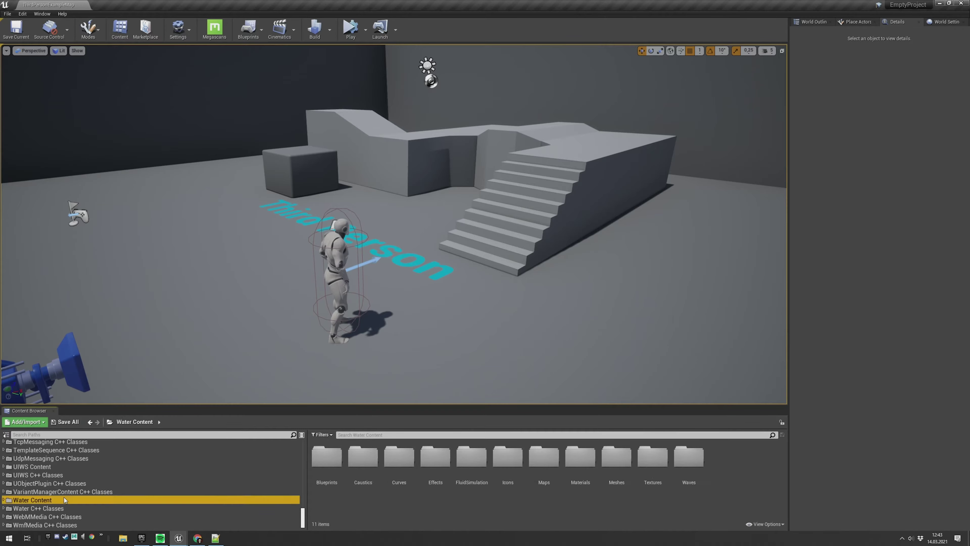
{"action": "left_click", "coordinate": [3, 500]}
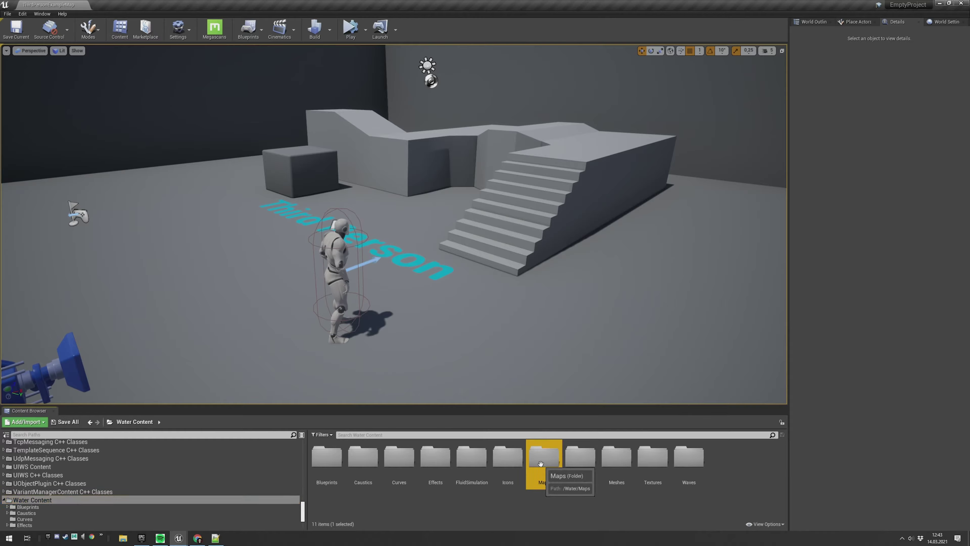
{"action": "double_click", "coordinate": [539, 478]}
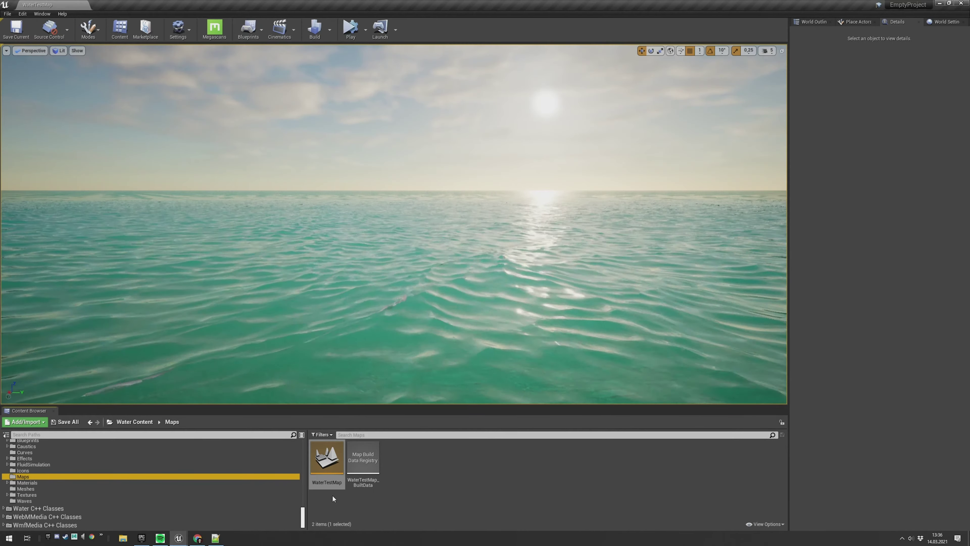
Create a new folder named Blueprints in the project's root Content folder
{"action": "left_click_drag", "start_coordinate": [303, 520], "coordinate": [303, 447]}
{"action": "left_click", "coordinate": [24, 444]}
{"action": "right_click", "coordinate": [30, 445]}
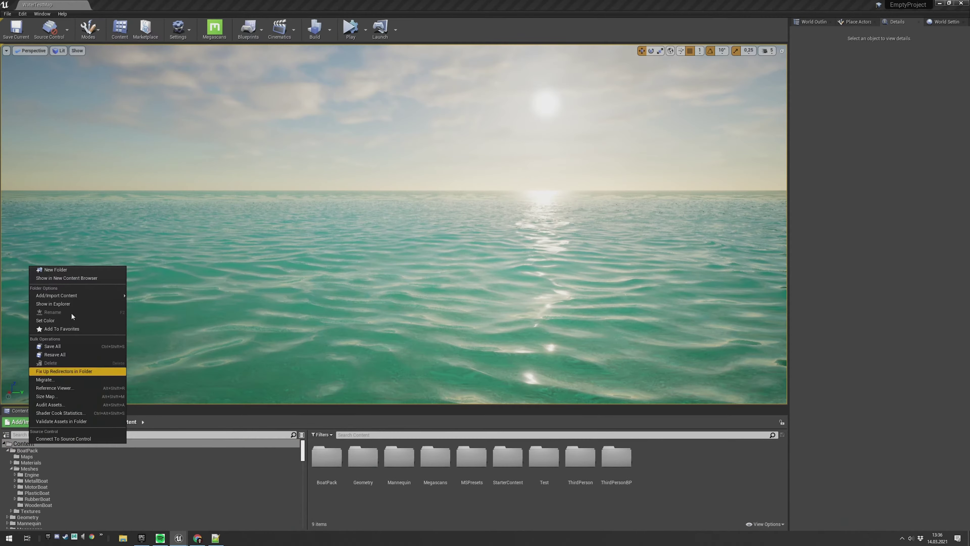
{"action": "left_click", "coordinate": [71, 269]}
{"action": "type", "text": "Blueprints"}
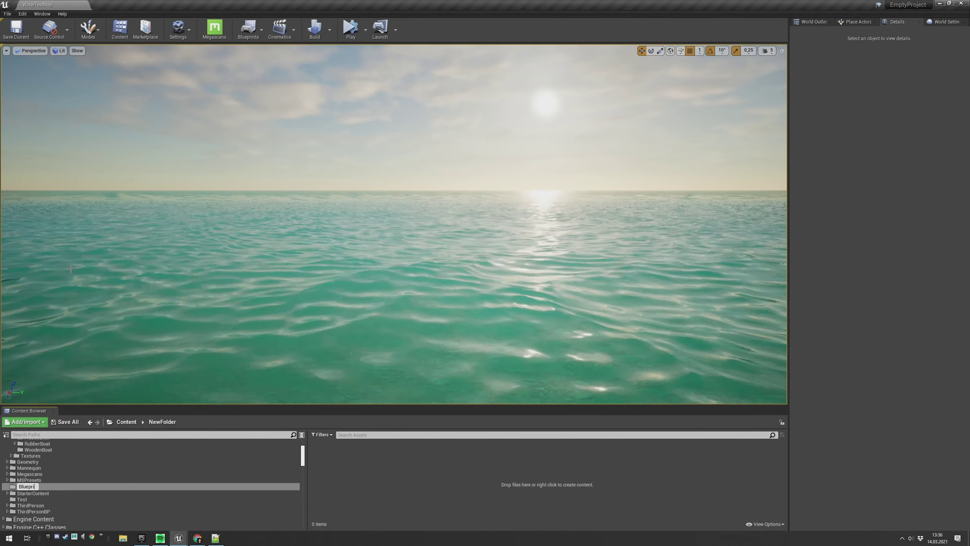
{"action": "key", "text": "Return"}
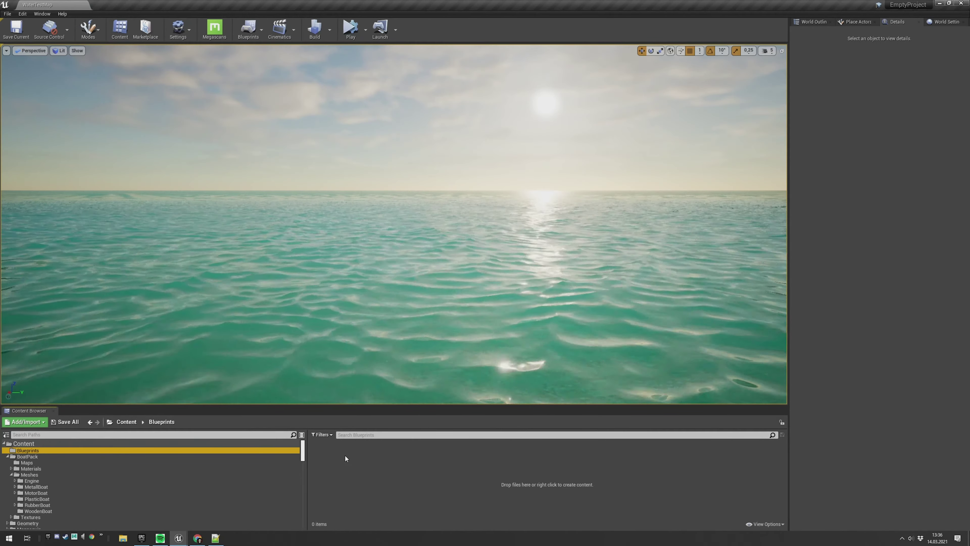
Create an Actor-based Blueprint class named Boat_BP in the Blueprints folder and open it for editing
{"action": "right_click", "coordinate": [345, 455]}
{"action": "left_click", "coordinate": [391, 267]}
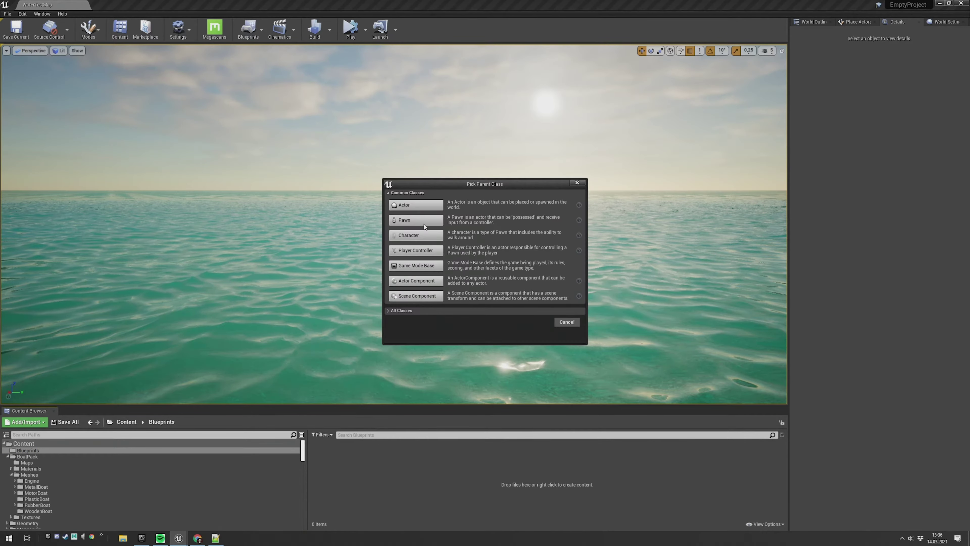
{"action": "left_click", "coordinate": [428, 201]}
{"action": "type", "text": "B"}
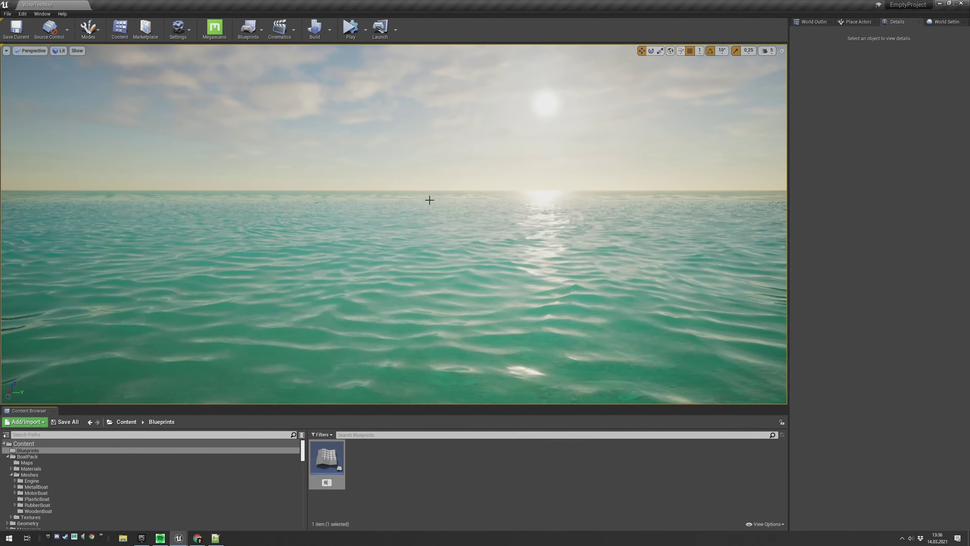
{"action": "type", "text": "oat_BP"}
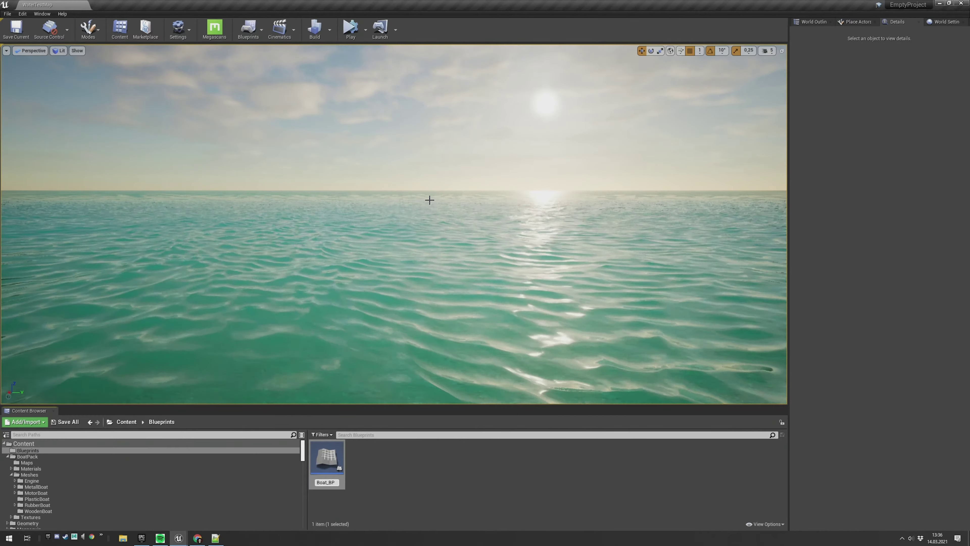
{"action": "key", "text": "Return"}
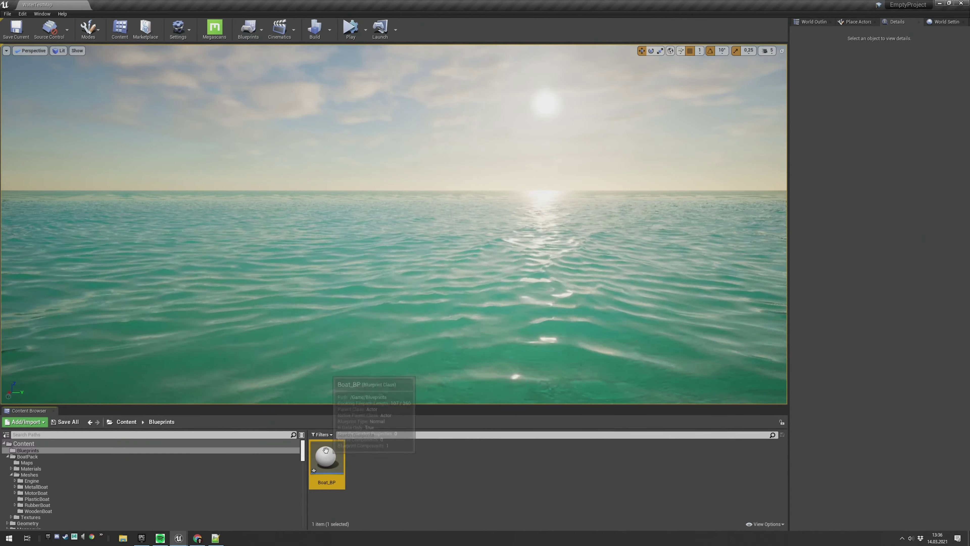
{"action": "double_click", "coordinate": [327, 458]}
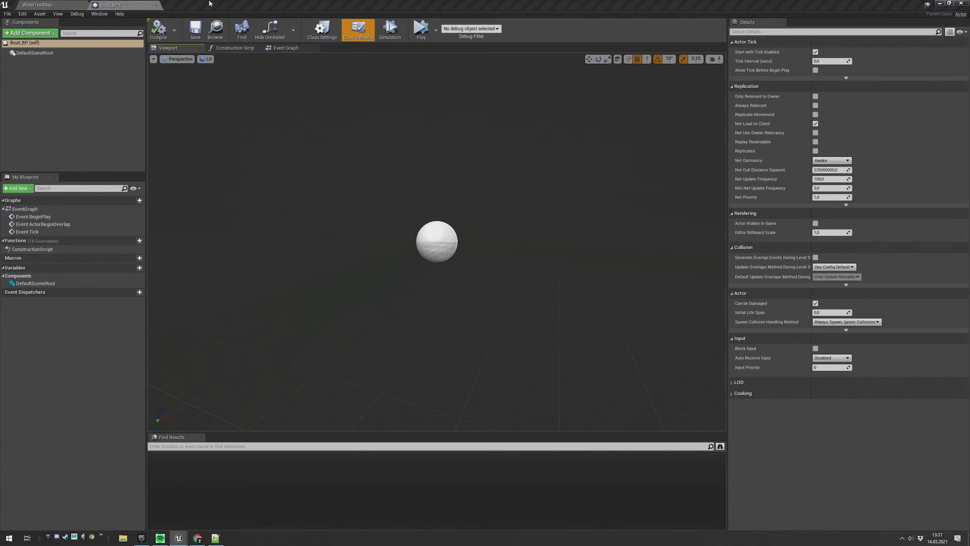
Pick the SM_MetalBoat1 mesh from BoatPack's MetallBoat folder and add it to Boat_BP as a Static Mesh component
{"action": "left_click", "coordinate": [72, 5]}
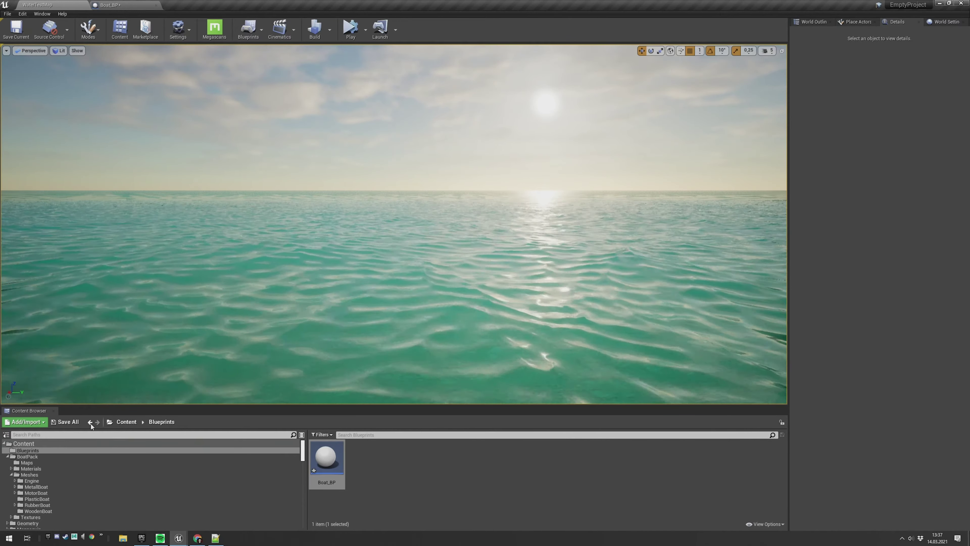
{"action": "left_click", "coordinate": [36, 486]}
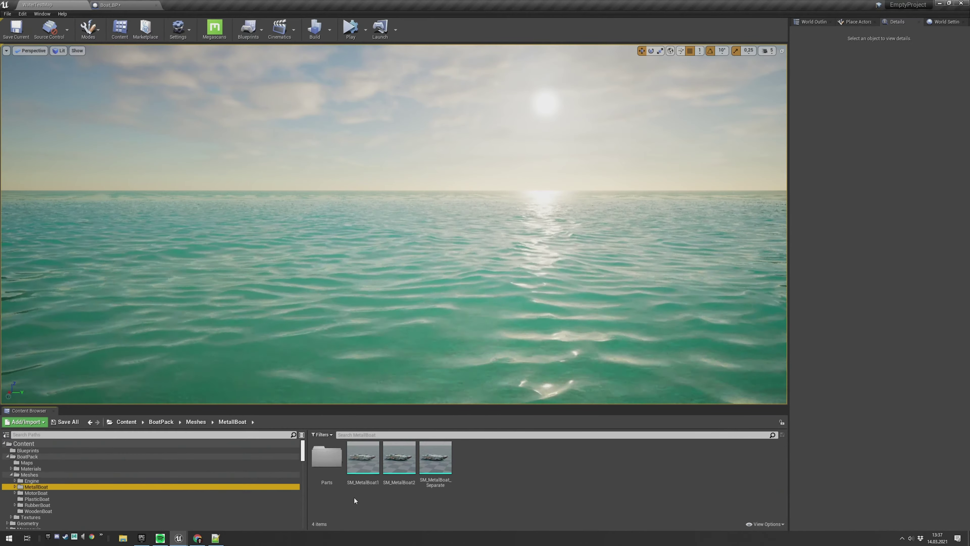
{"action": "left_click", "coordinate": [367, 467]}
{"action": "left_click", "coordinate": [110, 5]}
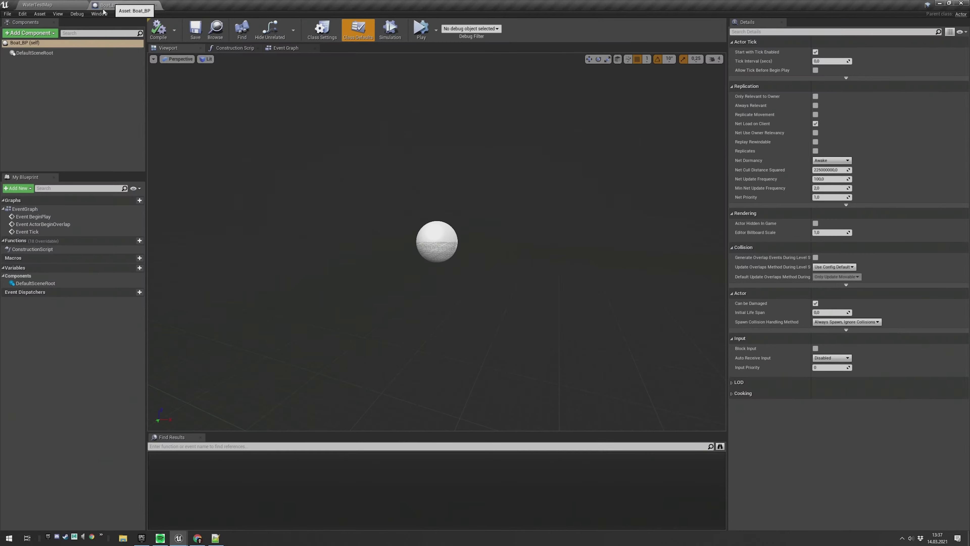
{"action": "left_click", "coordinate": [23, 33]}
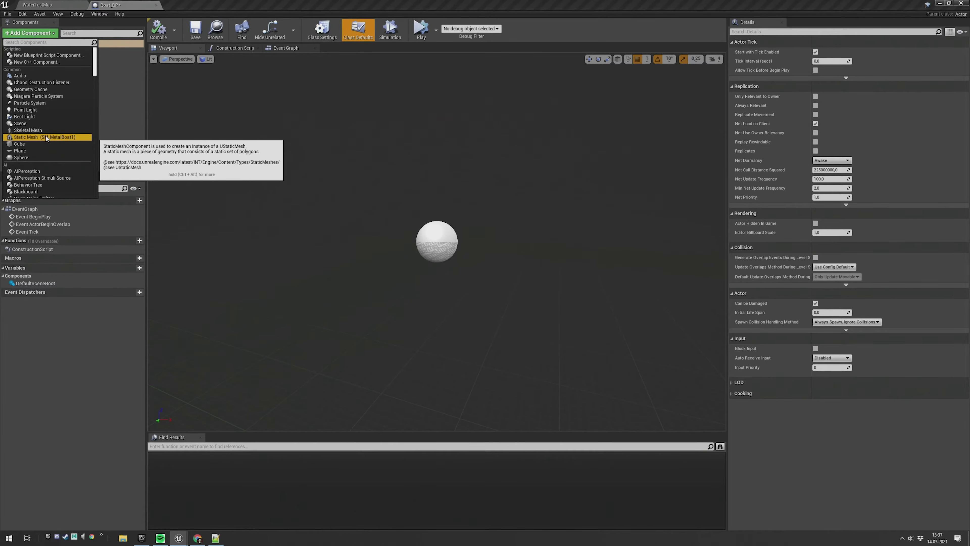
{"action": "left_click", "coordinate": [46, 130]}
{"action": "left_click", "coordinate": [76, 100]}
Add a Buoyancy component to Boat_BP and make SM_MetalBoat1 the root in place of DefaultSceneRoot
{"action": "left_click", "coordinate": [38, 33]}
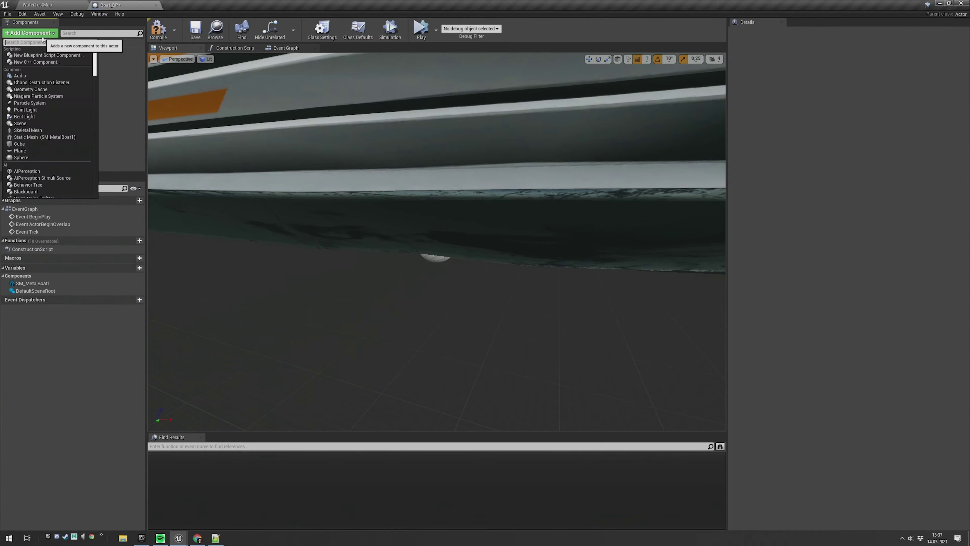
{"action": "type", "text": "bu"}
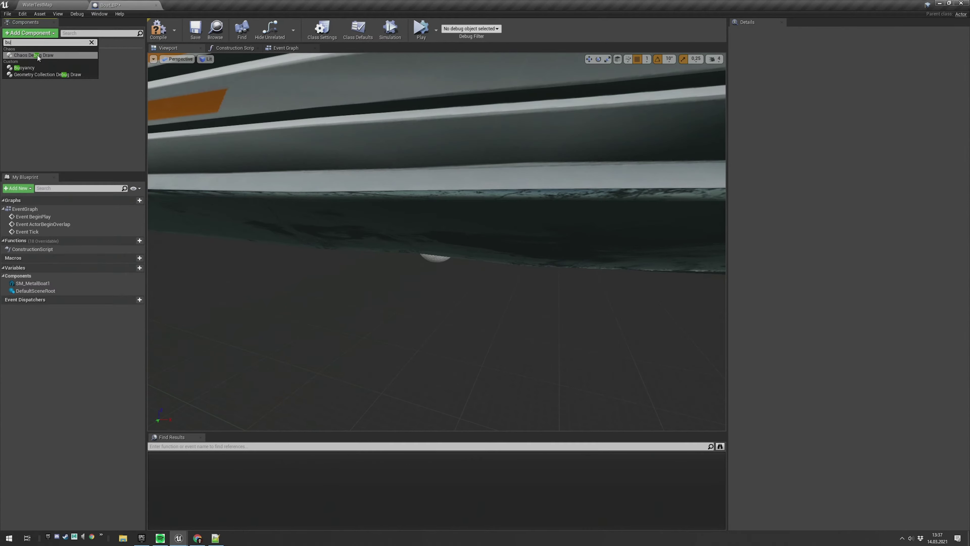
{"action": "left_click", "coordinate": [24, 68]}
{"action": "left_click", "coordinate": [38, 94]}
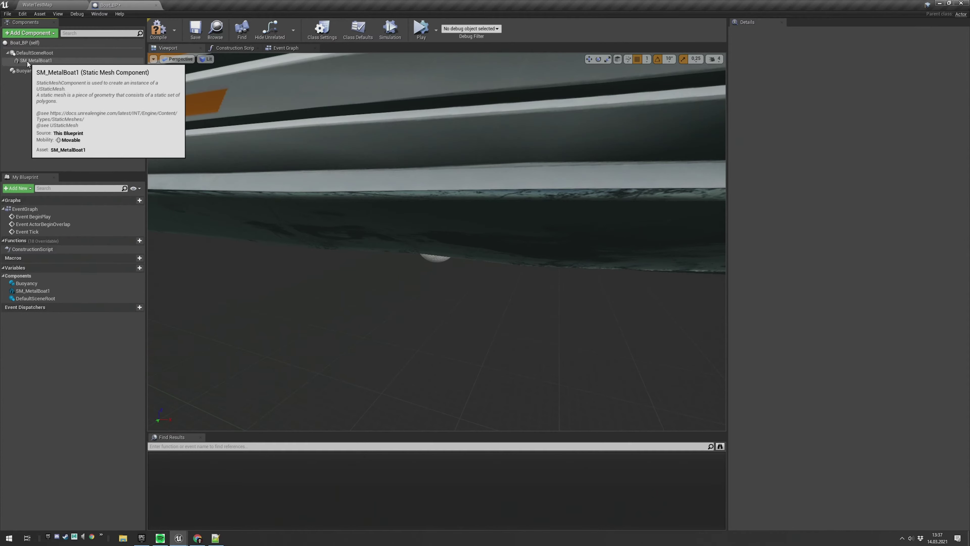
{"action": "left_click_drag", "start_coordinate": [23, 62], "coordinate": [27, 54]}
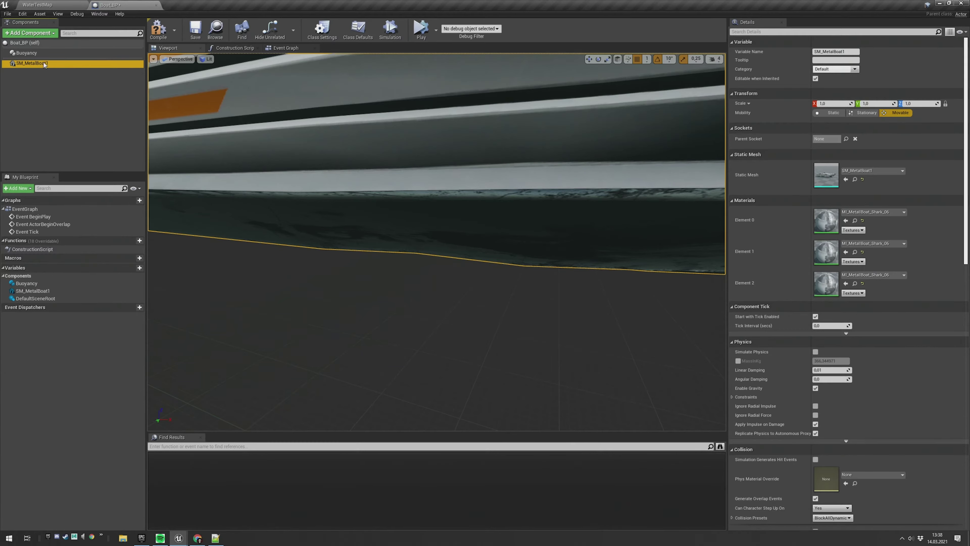
Add four pontoon elements to the Buoyancy component's buoyancy data
{"action": "left_click", "coordinate": [26, 53]}
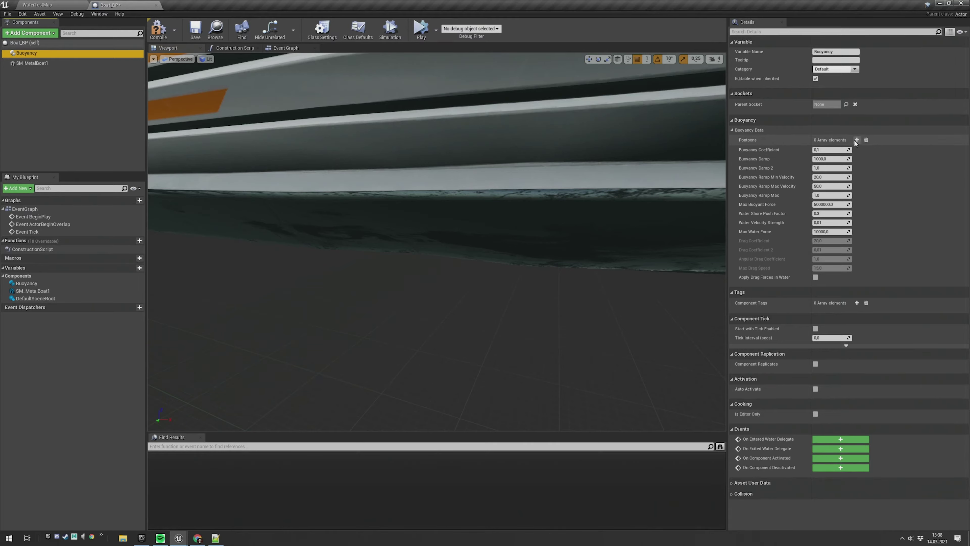
{"action": "left_click", "coordinate": [856, 141]}
{"action": "left_click", "coordinate": [855, 141]}
{"action": "left_click", "coordinate": [856, 141]}
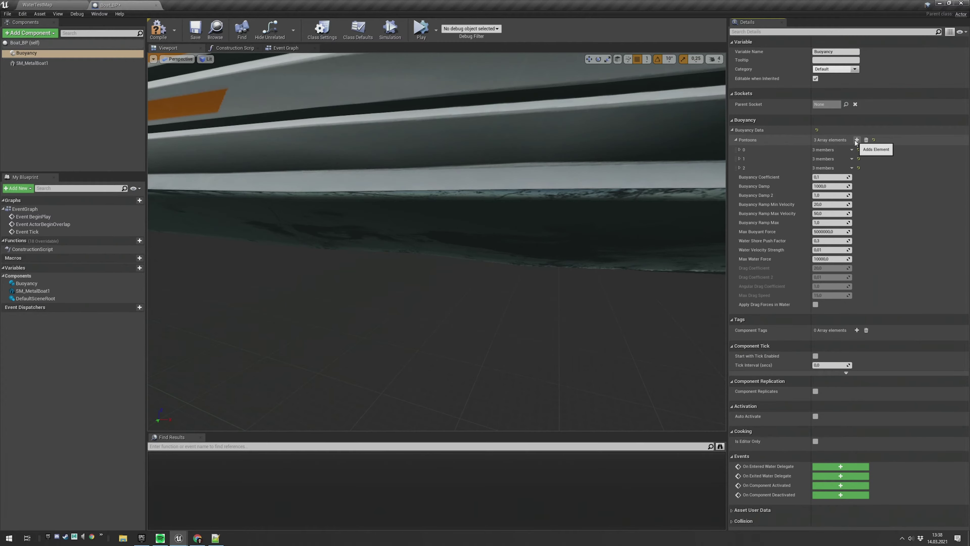
{"action": "left_click", "coordinate": [856, 141]}
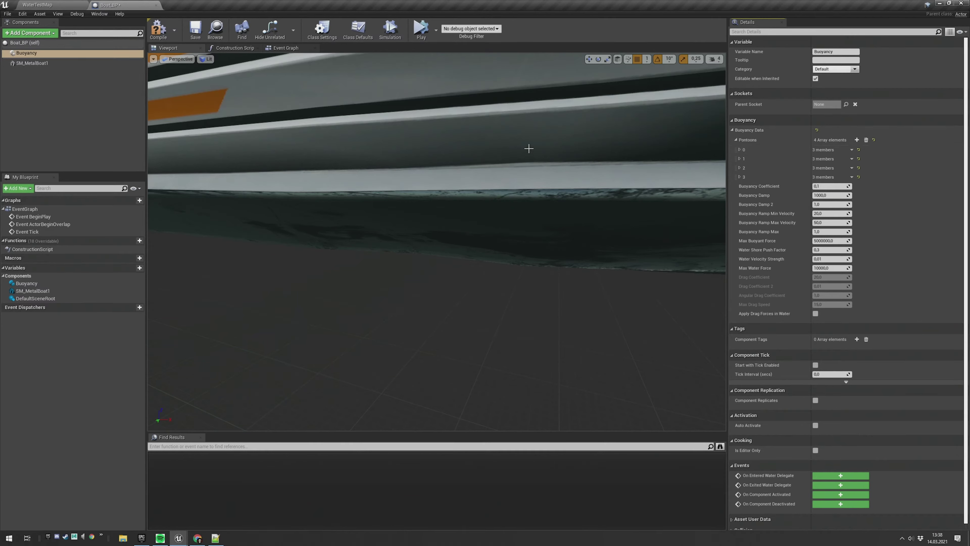
Add an Arrow component as a child of SM_MetalBoat1 and bring the boat's hull into view around it
{"action": "left_click", "coordinate": [29, 63]}
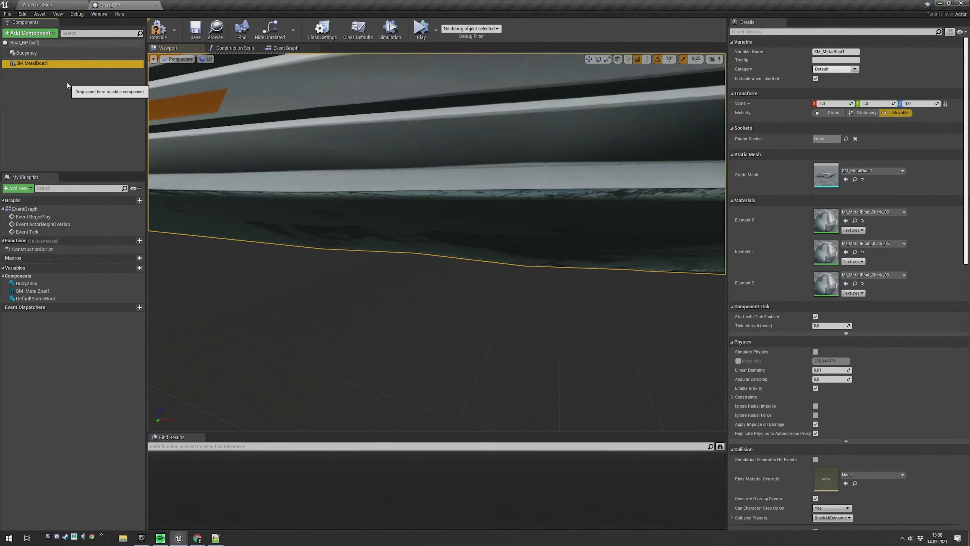
{"action": "left_click", "coordinate": [45, 33]}
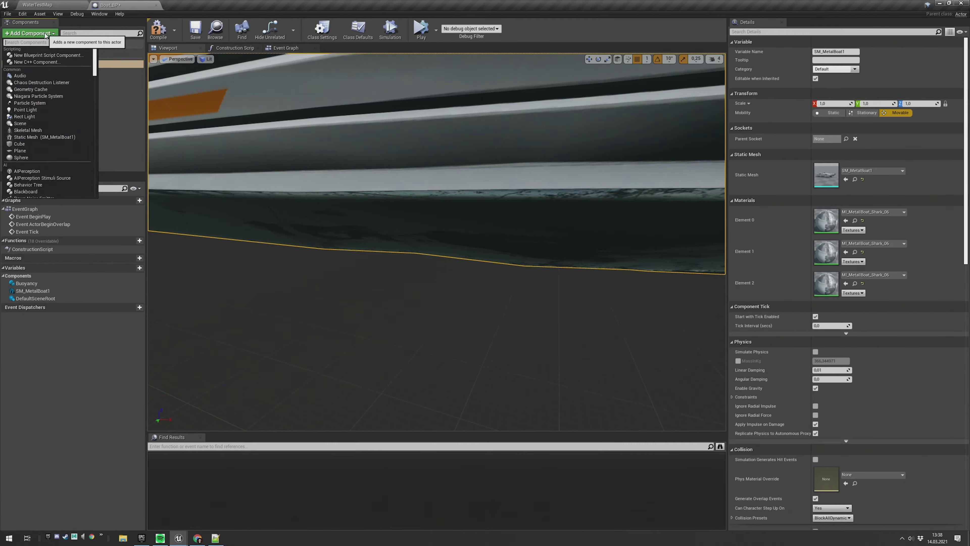
{"action": "type", "text": "arr"}
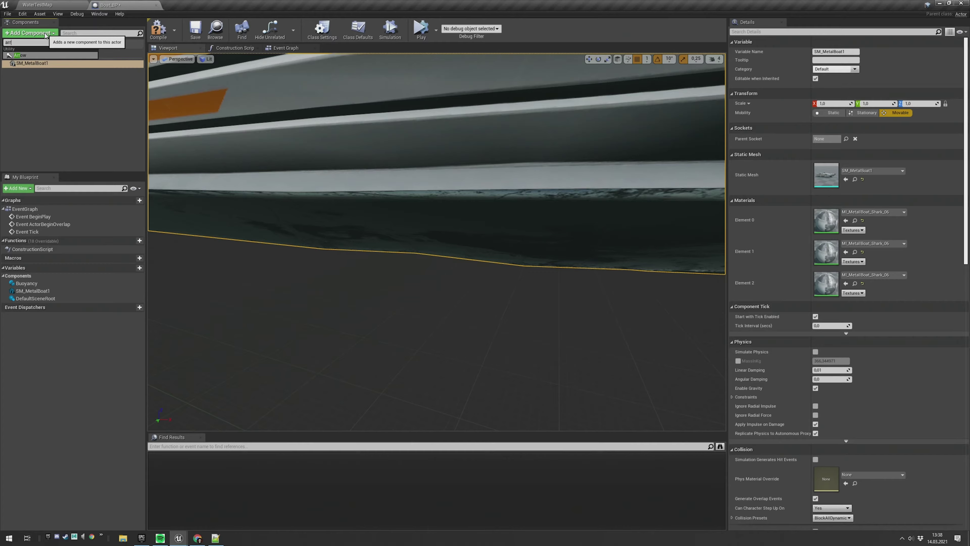
{"action": "left_click", "coordinate": [47, 56]}
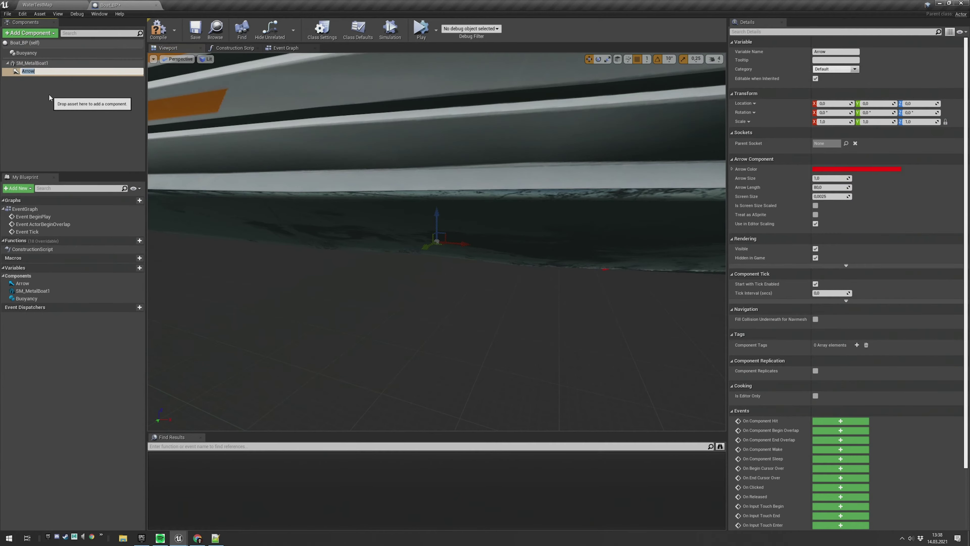
{"action": "left_click", "coordinate": [49, 97]}
{"action": "left_click", "coordinate": [36, 73]}
{"action": "left_click_drag", "start_coordinate": [255, 224], "coordinate": [290, 237], "text": "alt"}
{"action": "scroll", "coordinate": [255, 223], "scroll_direction": "down", "scroll_amount": 6}
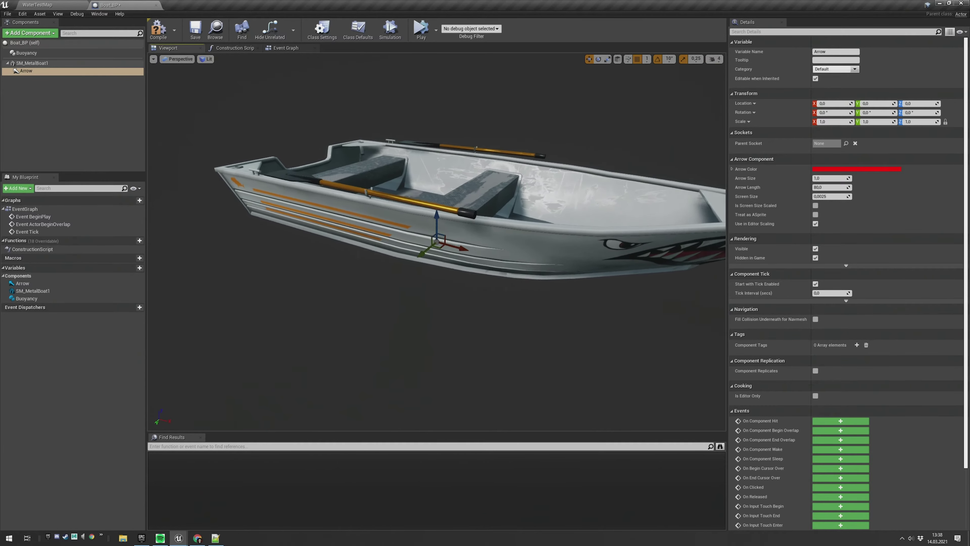
{"action": "mouse_move", "coordinate": [432, 312]}
{"action": "left_mouse_down", "text": "alt"}
{"action": "mouse_move", "coordinate": [454, 304]}
{"action": "mouse_move", "coordinate": [439, 307]}
{"action": "left_mouse_up", "text": "alt"}
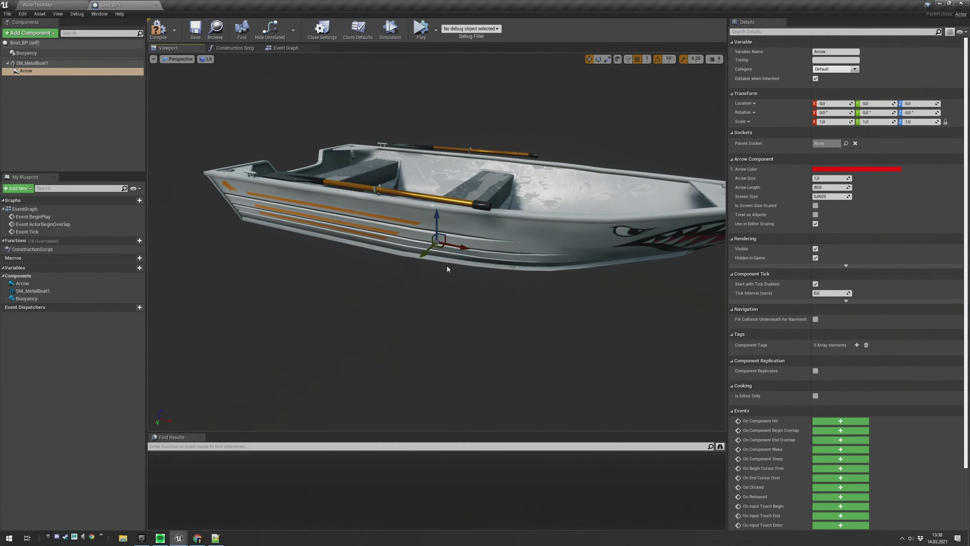
Move the Arrow to the lower hull edge near the bow, at about X 91, Y 63, Z 24
{"action": "left_click_drag", "start_coordinate": [439, 249], "coordinate": [519, 298]}
{"action": "left_click_drag", "start_coordinate": [519, 298], "coordinate": [521, 279], "text": "alt"}
{"action": "scroll", "coordinate": [589, 343], "scroll_direction": "up", "scroll_amount": 3}
{"action": "mouse_move", "coordinate": [589, 343]}
{"action": "left_mouse_down", "text": "alt"}
{"action": "mouse_move", "coordinate": [516, 340]}
{"action": "mouse_move", "coordinate": [516, 313]}
{"action": "mouse_move", "coordinate": [466, 291]}
{"action": "left_mouse_up", "text": "alt"}
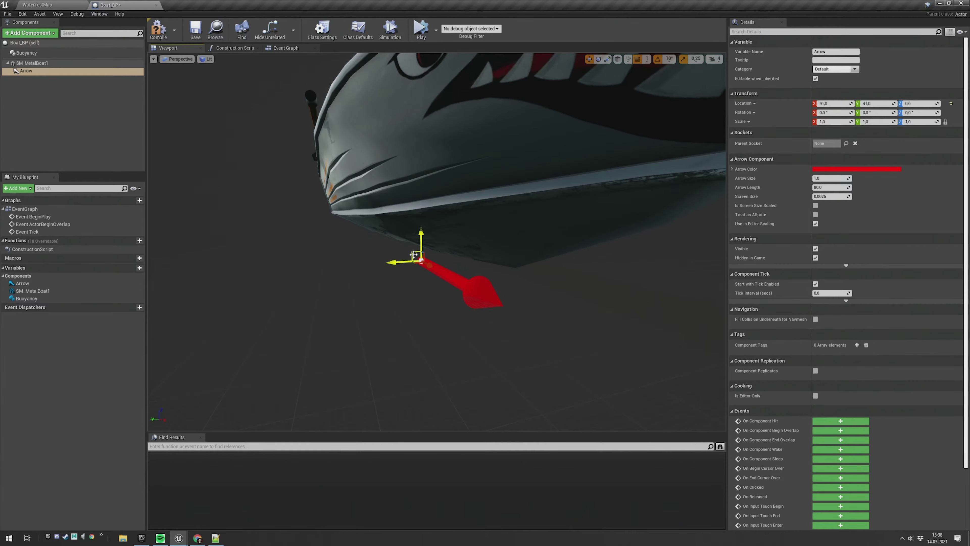
{"action": "left_click_drag", "start_coordinate": [414, 254], "coordinate": [483, 219]}
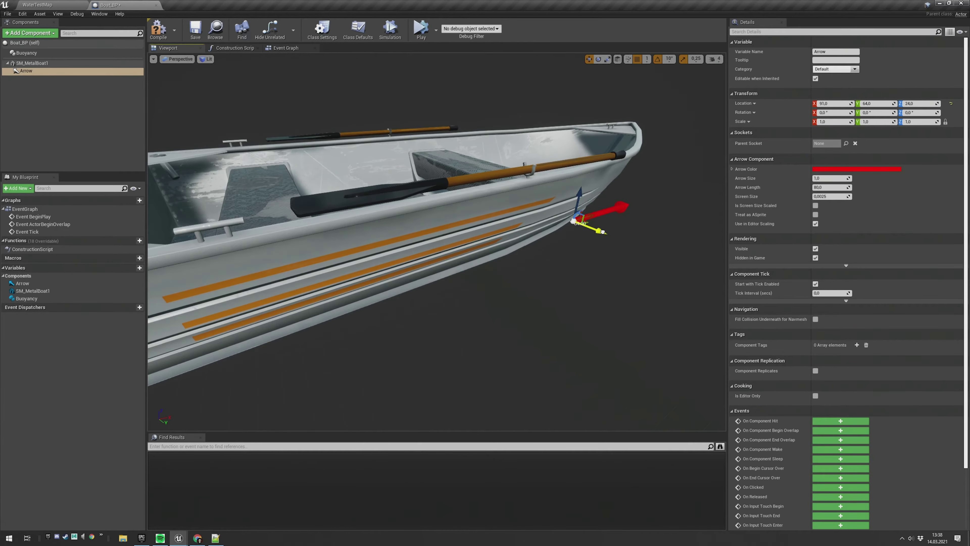
{"action": "left_click_drag", "start_coordinate": [585, 306], "coordinate": [515, 342], "text": "alt"}
{"action": "scroll", "coordinate": [518, 347], "scroll_direction": "down", "scroll_amount": 3}
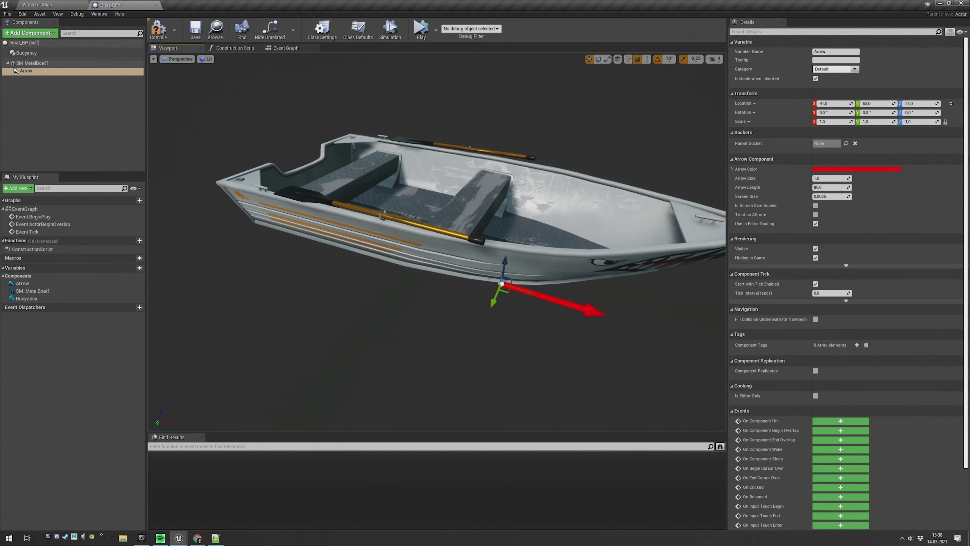
{"action": "right_click_drag", "start_coordinate": [521, 353], "coordinate": [519, 354]}
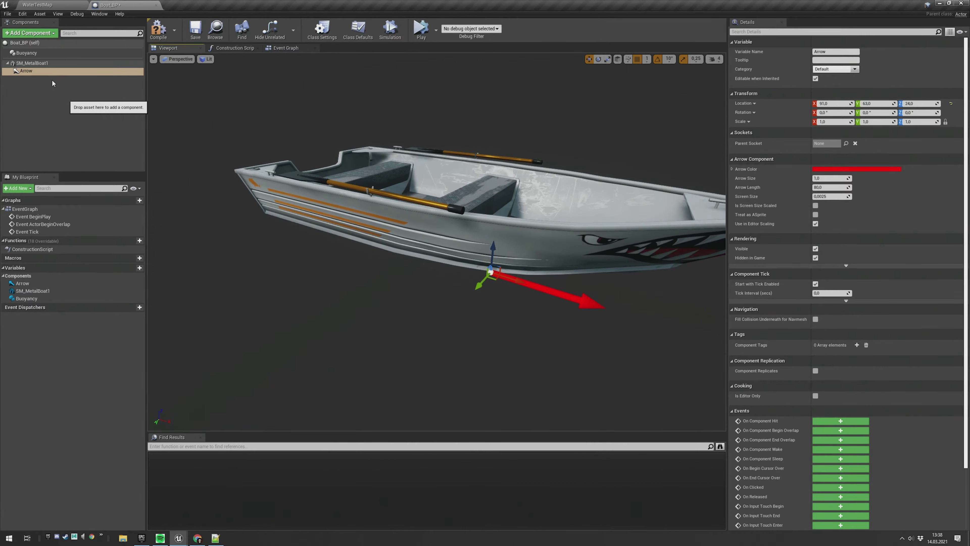
Duplicate the Arrow and move the copy to the stern corner on the same side, at about X -186, Y 88, Z 24
{"action": "left_click", "coordinate": [57, 71]}
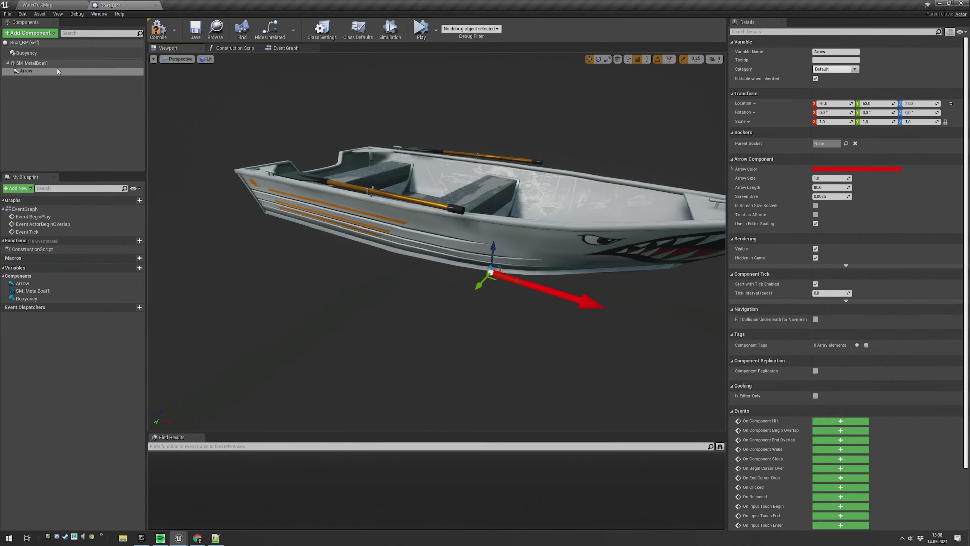
{"action": "right_click", "coordinate": [32, 71]}
{"action": "left_click", "coordinate": [80, 125]}
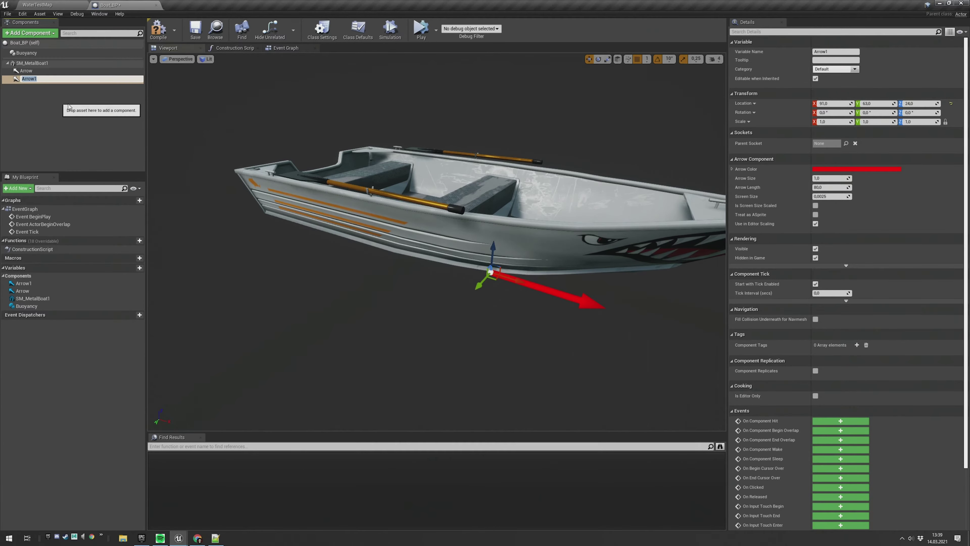
{"action": "right_click_drag", "start_coordinate": [379, 237], "coordinate": [389, 235]}
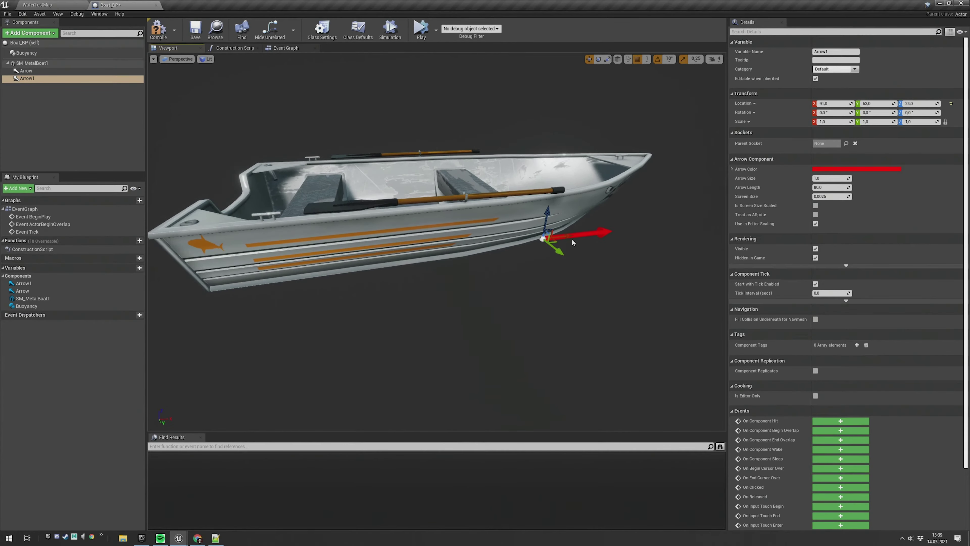
{"action": "left_click_drag", "start_coordinate": [571, 239], "coordinate": [426, 307]}
{"action": "mouse_move", "coordinate": [300, 307]}
{"action": "right_mouse_down"}
{"action": "mouse_move", "coordinate": [317, 306]}
{"action": "mouse_move", "coordinate": [300, 306]}
{"action": "right_mouse_up"}
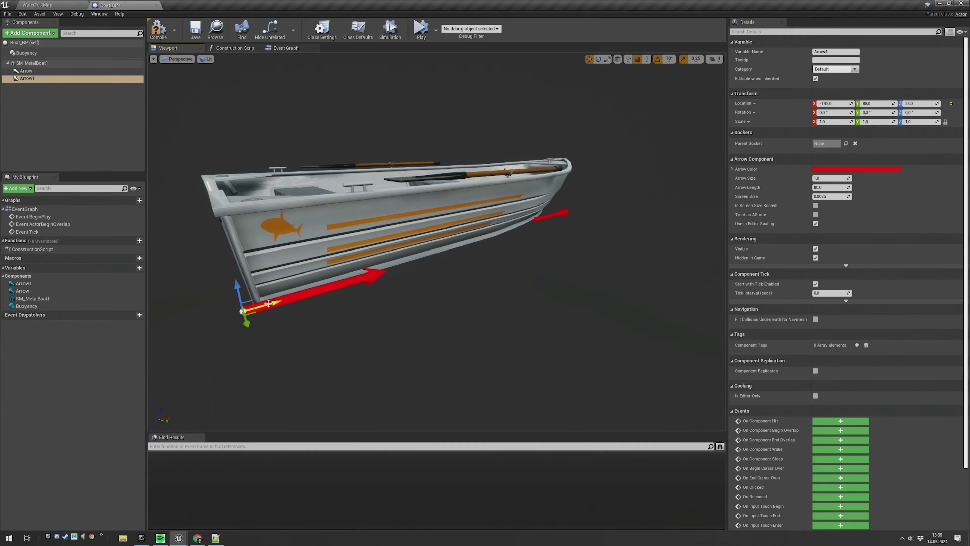
{"action": "left_click_drag", "start_coordinate": [269, 303], "coordinate": [283, 301]}
{"action": "left_click_drag", "start_coordinate": [382, 290], "coordinate": [420, 309], "text": "alt"}
{"action": "right_click_drag", "start_coordinate": [298, 303], "coordinate": [291, 292]}
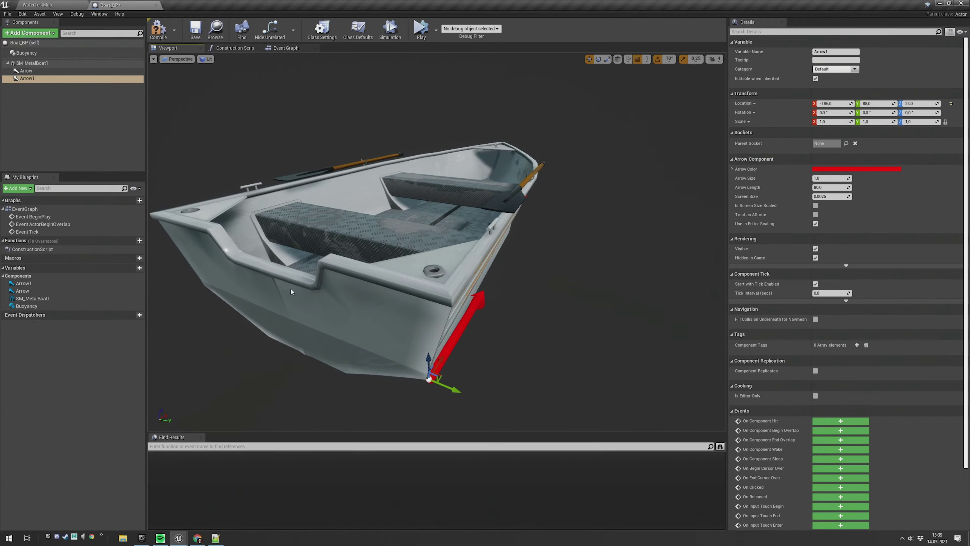
Duplicate Arrow1 and move the copy across to the opposite stern corner, at about Y -89
{"action": "right_click", "coordinate": [28, 78]}
{"action": "left_click", "coordinate": [77, 159]}
{"action": "left_click", "coordinate": [77, 158]}
{"action": "left_click", "coordinate": [48, 87]}
{"action": "right_click_drag", "start_coordinate": [344, 291], "coordinate": [515, 302]}
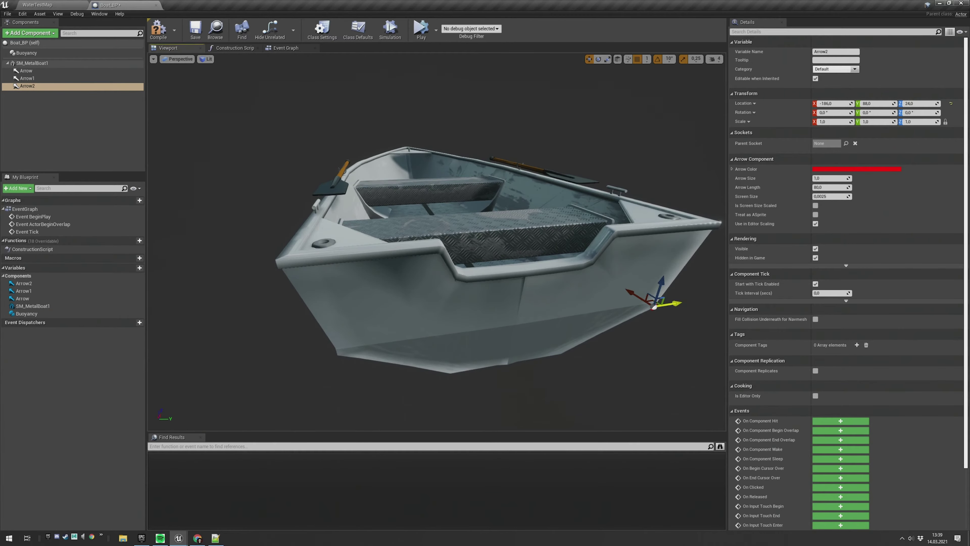
{"action": "left_click_drag", "start_coordinate": [673, 304], "coordinate": [362, 366]}
{"action": "mouse_move", "coordinate": [336, 362]}
{"action": "right_mouse_down"}
{"action": "mouse_move", "coordinate": [458, 378]}
{"action": "mouse_move", "coordinate": [508, 359]}
{"action": "mouse_move", "coordinate": [275, 362]}
{"action": "right_mouse_up"}
Duplicate the first bow Arrow and move the copy to the opposite side of the bow, at about Y -64
{"action": "left_click", "coordinate": [25, 71]}
{"action": "right_click", "coordinate": [26, 71]}
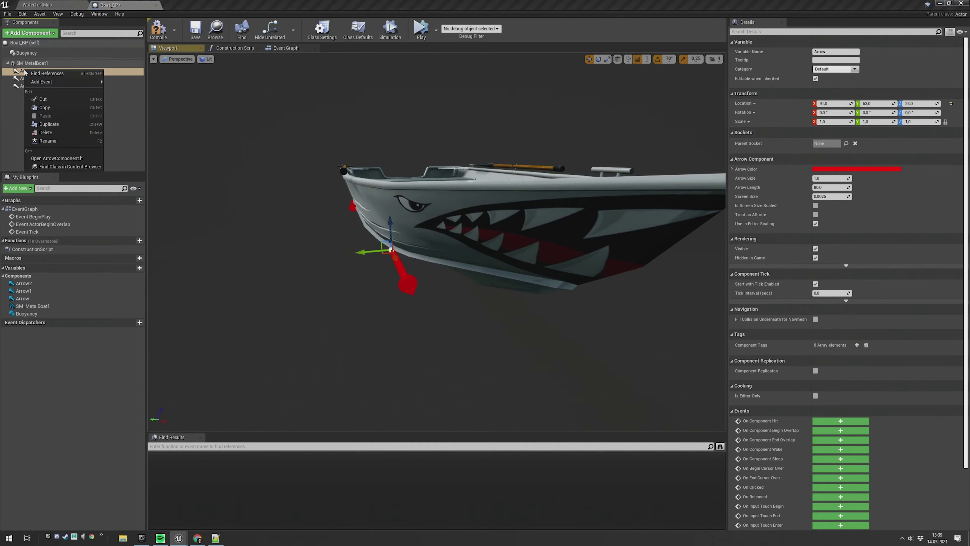
{"action": "left_click", "coordinate": [63, 125]}
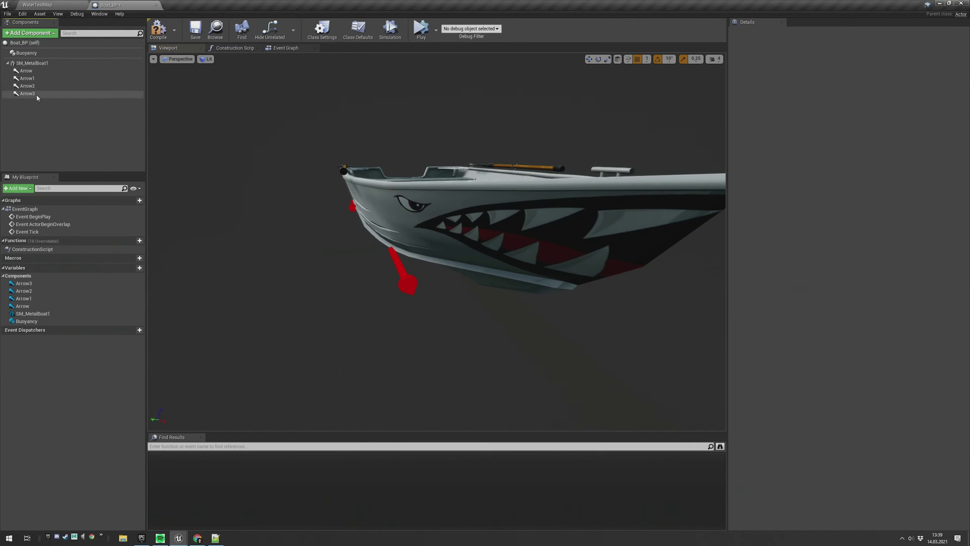
{"action": "left_click", "coordinate": [36, 95]}
{"action": "left_click_drag", "start_coordinate": [385, 338], "coordinate": [328, 338], "text": "alt"}
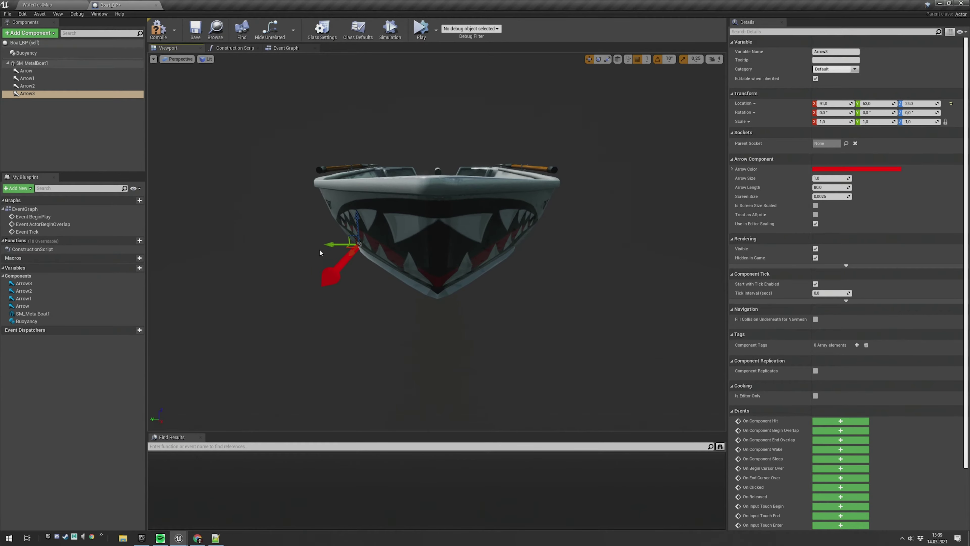
{"action": "left_click_drag", "start_coordinate": [332, 243], "coordinate": [421, 302]}
{"action": "left_click_drag", "start_coordinate": [452, 270], "coordinate": [642, 293]}
Copy Arrow's location into the Relative Location of pontoon 0 in the Buoyancy component
{"action": "left_click", "coordinate": [26, 70]}
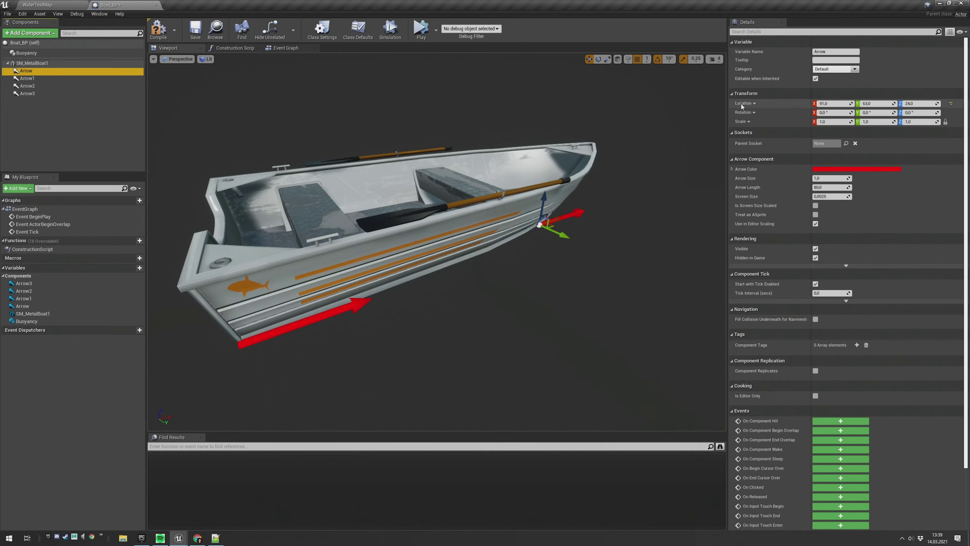
{"action": "left_click", "coordinate": [26, 52]}
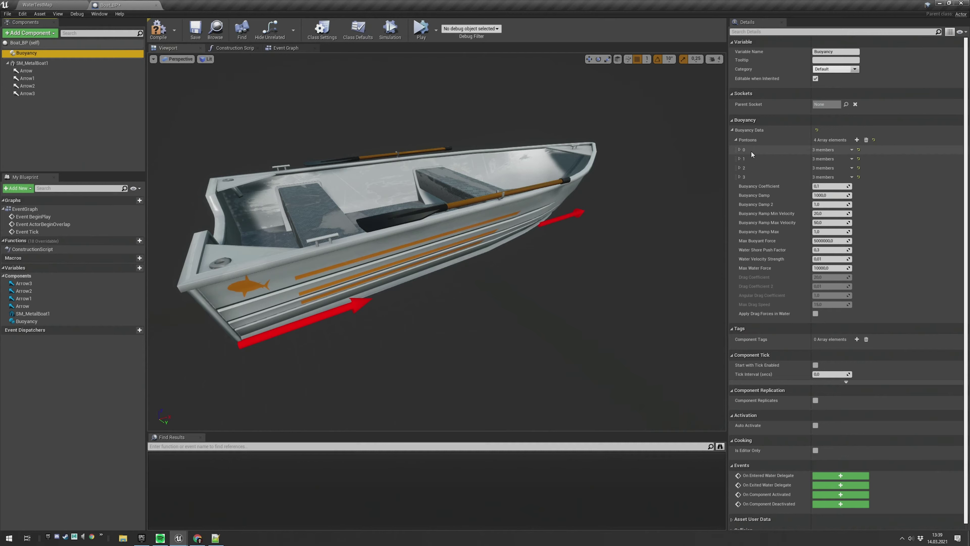
{"action": "left_click", "coordinate": [26, 70]}
{"action": "right_click", "coordinate": [746, 102]}
{"action": "left_click", "coordinate": [760, 108]}
{"action": "left_click", "coordinate": [26, 53]}
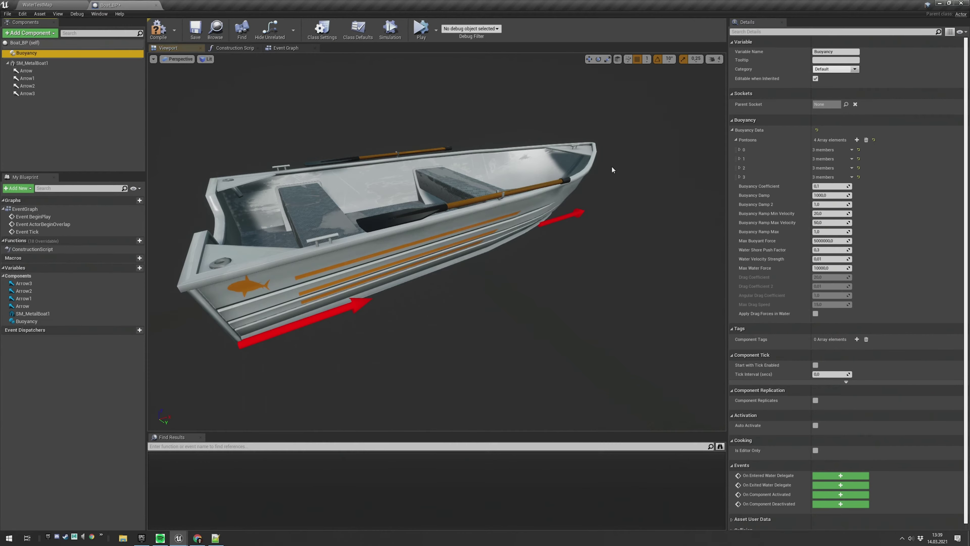
{"action": "left_click", "coordinate": [740, 150]}
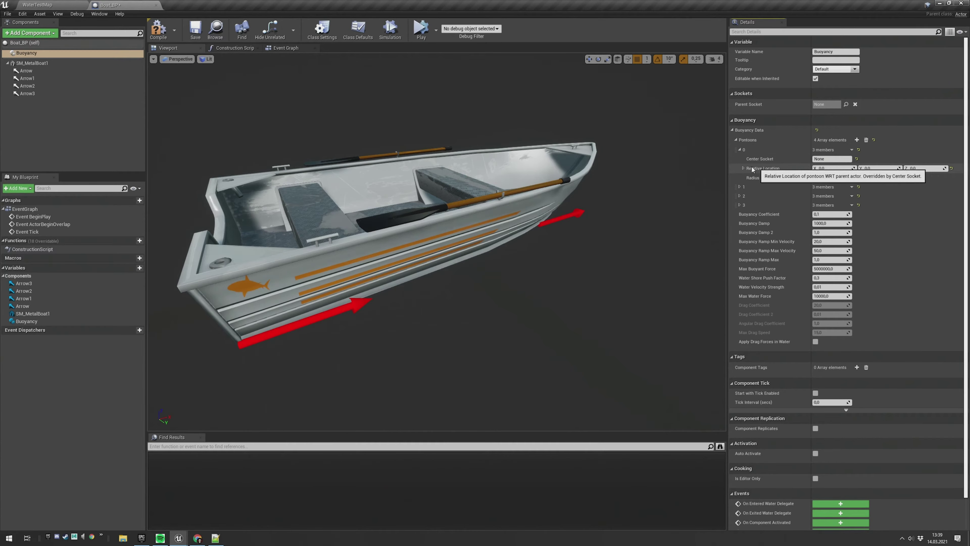
{"action": "right_click", "coordinate": [769, 169]}
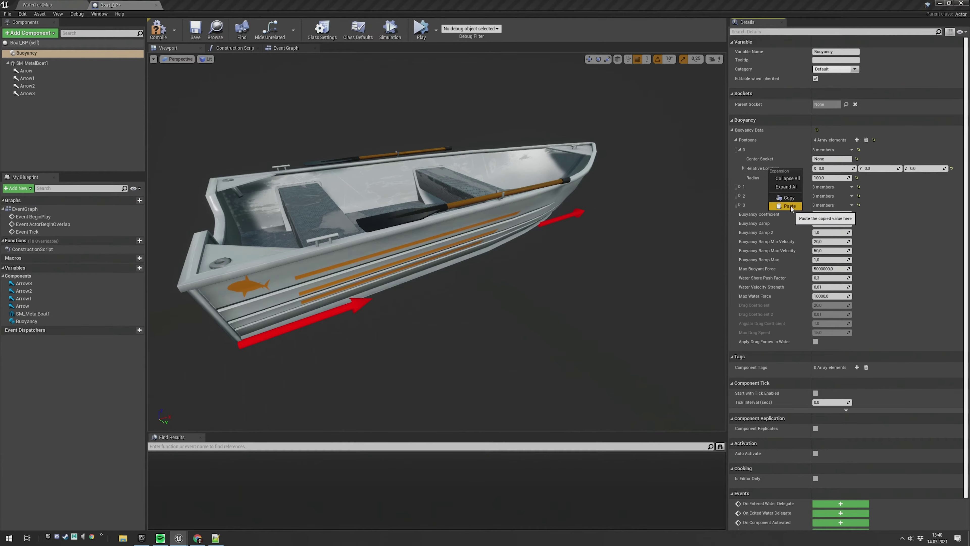
{"action": "left_click", "coordinate": [789, 207]}
Copy Arrow1's location into the Relative Location of pontoon 1 in the Buoyancy component
{"action": "left_click", "coordinate": [55, 78]}
{"action": "right_click", "coordinate": [747, 105]}
{"action": "left_click", "coordinate": [758, 108]}
{"action": "left_click", "coordinate": [42, 53]}
{"action": "left_click", "coordinate": [740, 187]}
{"action": "right_click", "coordinate": [767, 205]}
{"action": "left_click", "coordinate": [783, 242]}
Copy Arrow2's location into the Relative Location of pontoon 2 in the Buoyancy component
{"action": "left_click", "coordinate": [740, 224]}
{"action": "left_click", "coordinate": [53, 87]}
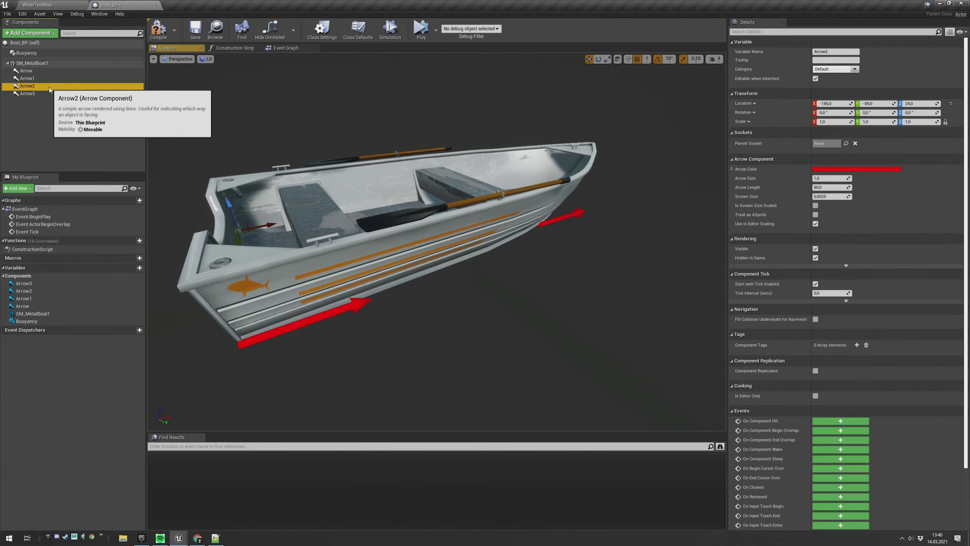
{"action": "right_click", "coordinate": [748, 103]}
{"action": "left_click", "coordinate": [758, 108]}
{"action": "left_click", "coordinate": [39, 53]}
{"action": "right_click", "coordinate": [757, 241]}
{"action": "left_click", "coordinate": [780, 278]}
Copy Arrow3's location into the Relative Location of pontoon 3 in the Buoyancy component
{"action": "left_click", "coordinate": [739, 261]}
{"action": "left_click", "coordinate": [27, 94]}
{"action": "right_click", "coordinate": [747, 104]}
{"action": "left_click", "coordinate": [758, 107]}
{"action": "left_click", "coordinate": [38, 53]}
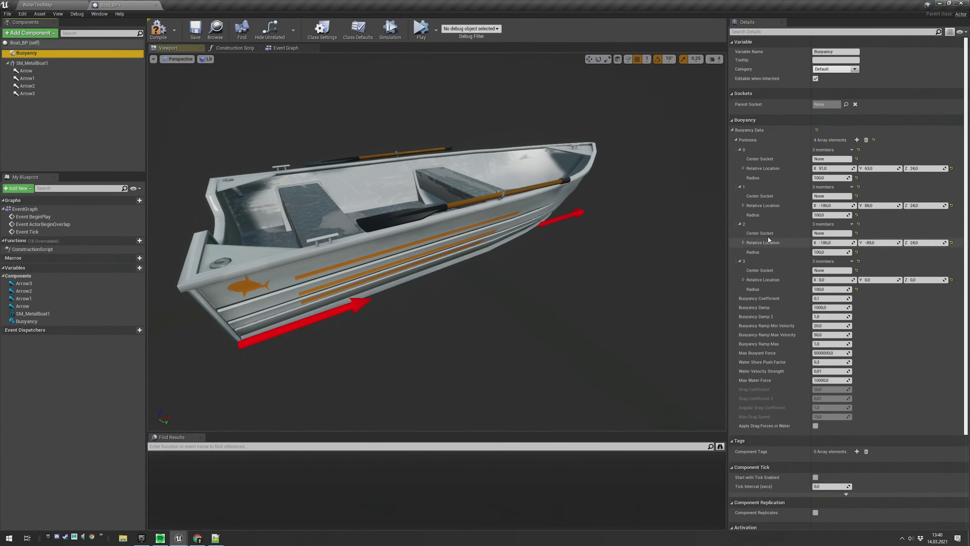
{"action": "right_click", "coordinate": [765, 280]}
{"action": "left_click", "coordinate": [783, 316]}
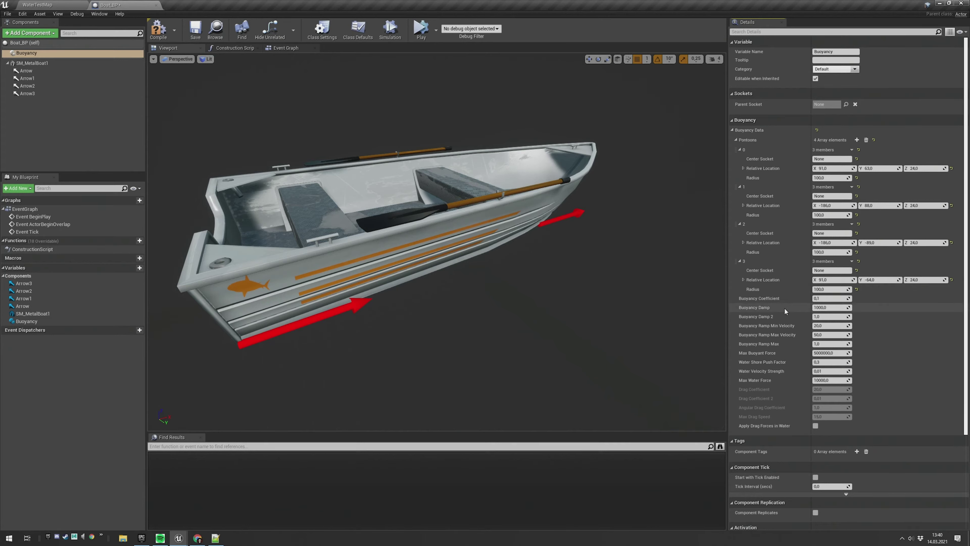
Set Buoyancy Damp to 100 and Buoyancy Damp 2 to 0.5, and enable Apply Drag Forces in Water
{"action": "left_click", "coordinate": [826, 307]}
{"action": "left_click", "coordinate": [830, 317]}
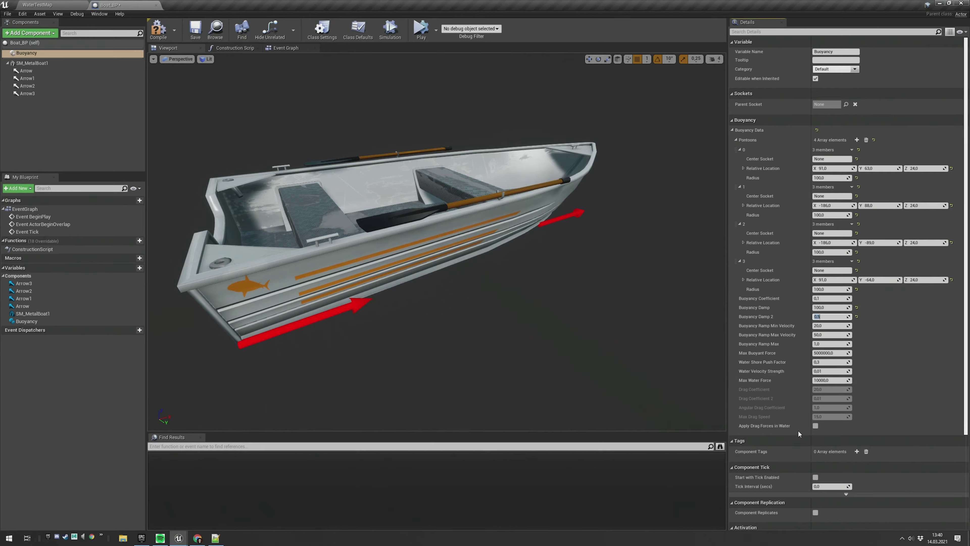
{"action": "left_click", "coordinate": [815, 426]}
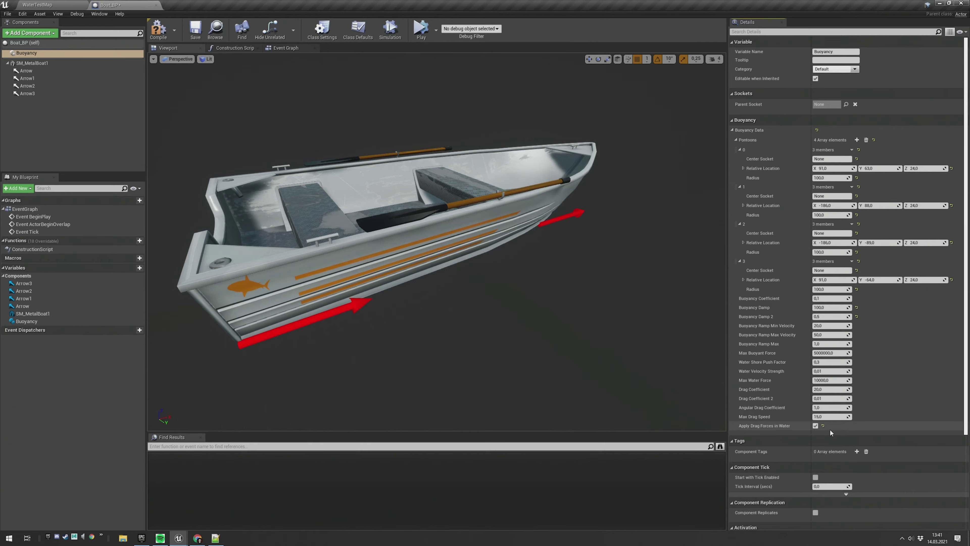
Enable Simulate Physics on SM_MetalBoat1 with a mass override of 75 kg and save the Blueprint
{"action": "left_click", "coordinate": [33, 64]}
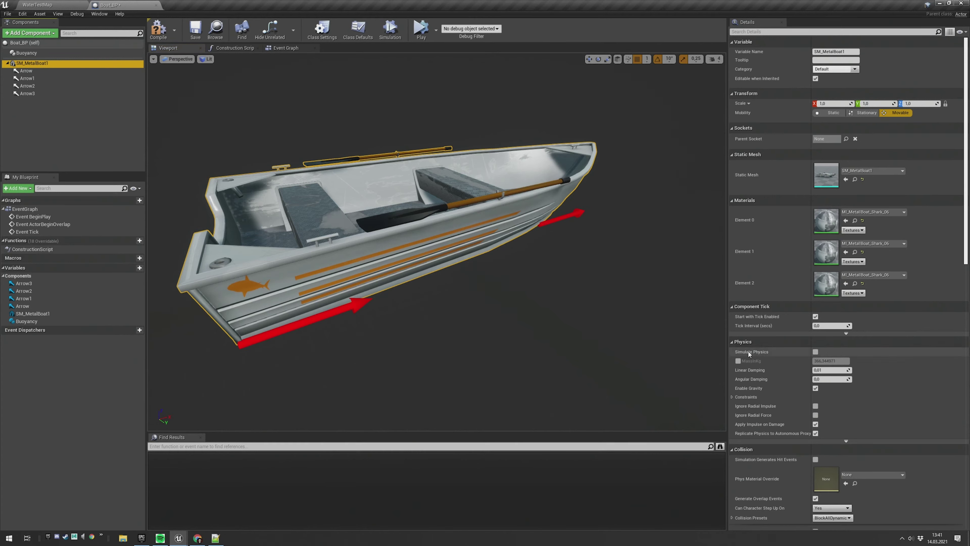
{"action": "left_click", "coordinate": [816, 352]}
{"action": "left_click", "coordinate": [738, 360]}
{"action": "left_click", "coordinate": [830, 360]}
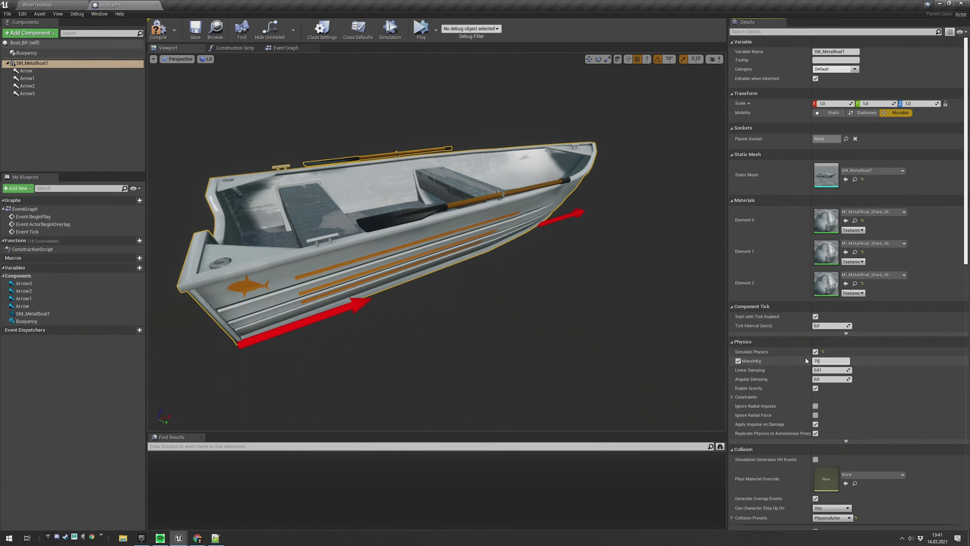
{"action": "key", "text": "Return"}
{"action": "scroll", "coordinate": [887, 364], "scroll_direction": "down", "scroll_amount": 2}
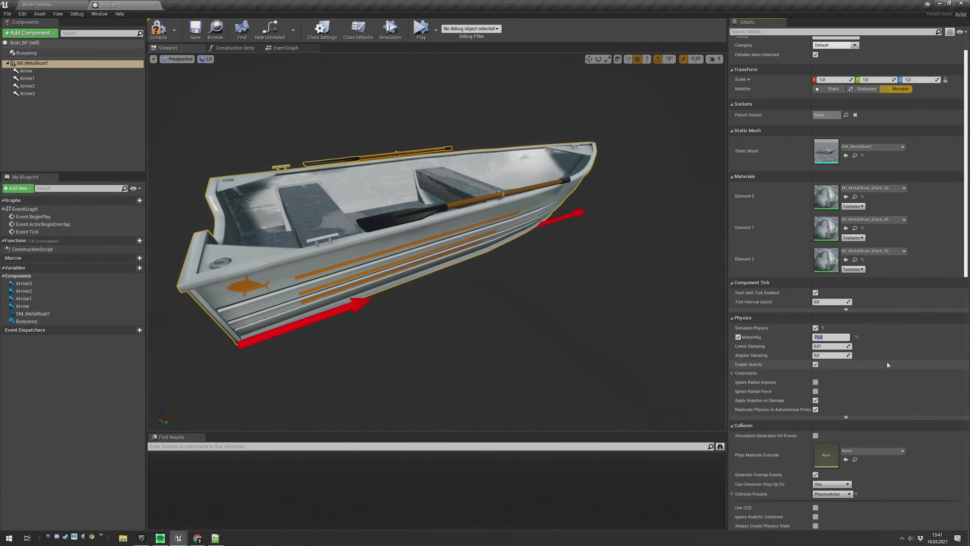
{"action": "scroll", "coordinate": [887, 364], "scroll_direction": "down", "scroll_amount": 1}
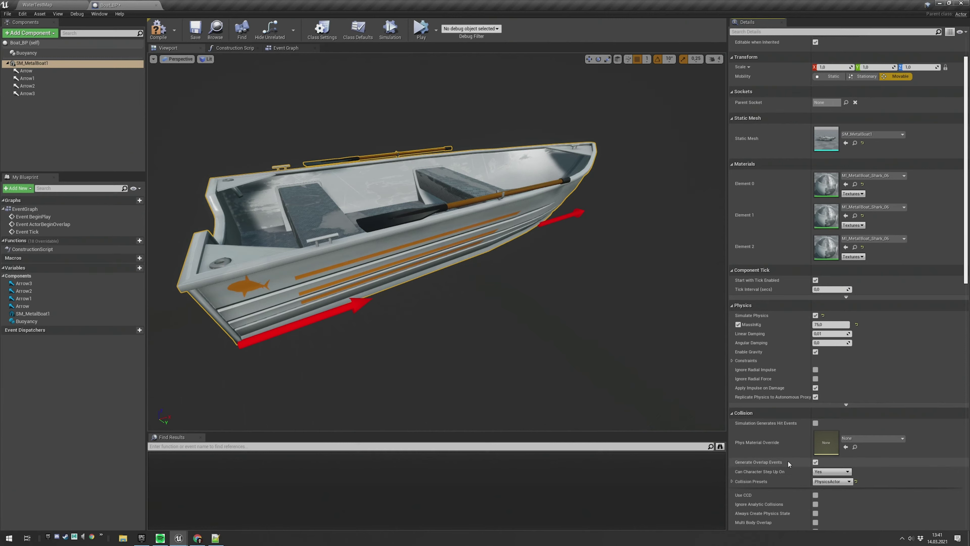
{"action": "left_click", "coordinate": [195, 29]}
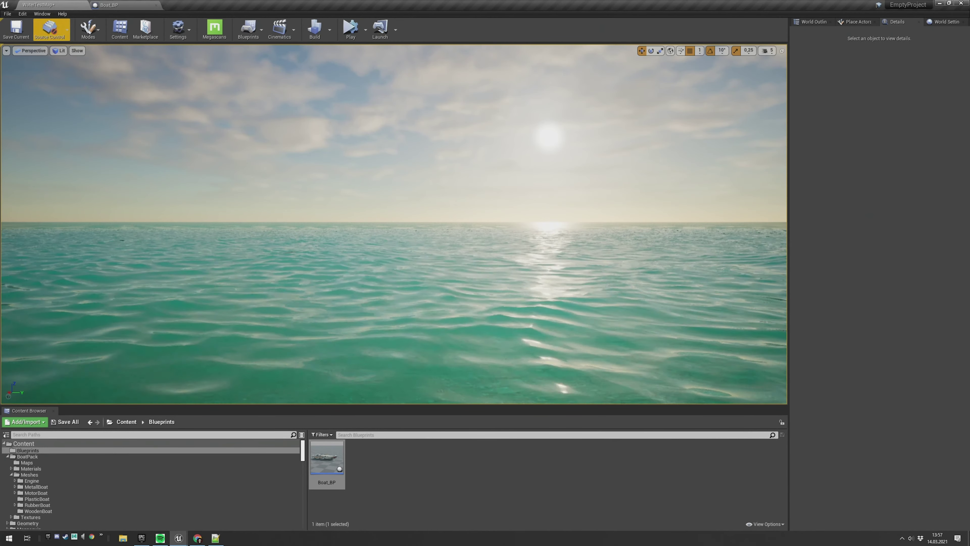
Place Boat_BP on the ocean in the WaterTestMap level, turn it about 90° around Z and adjust its height to about -478
{"action": "left_click_drag", "start_coordinate": [327, 457], "coordinate": [317, 306]}
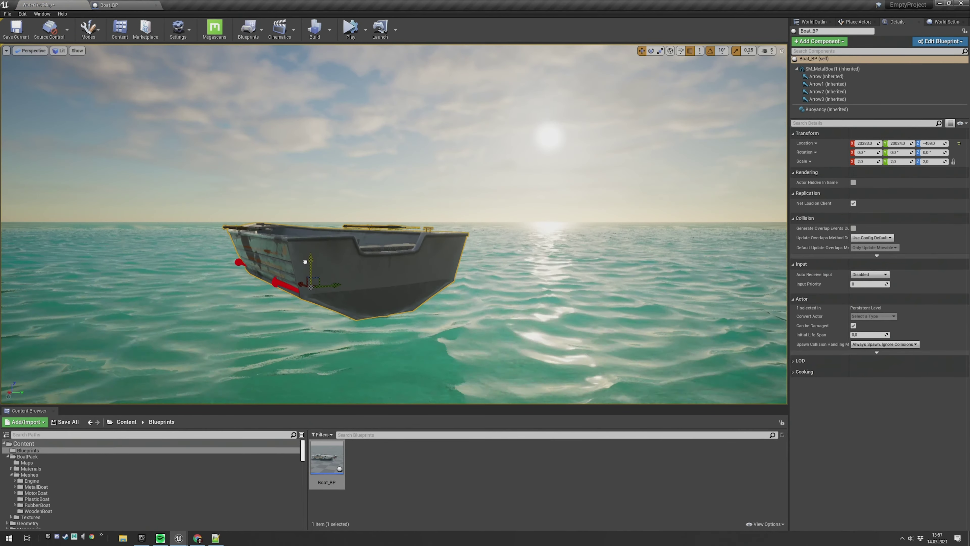
{"action": "key", "text": "e"}
{"action": "mouse_move", "coordinate": [306, 290]}
{"action": "left_mouse_down"}
{"action": "mouse_move", "coordinate": [333, 286]}
{"action": "mouse_move", "coordinate": [310, 276]}
{"action": "left_mouse_up"}
{"action": "key", "text": "w"}
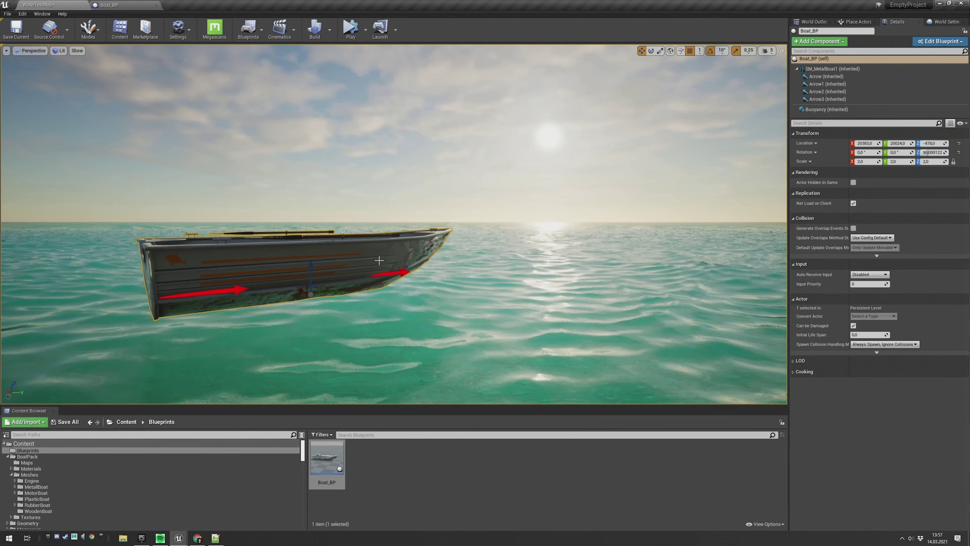
Run the level simulation to check how the boat floats on the waves
{"action": "left_click", "coordinate": [349, 29]}
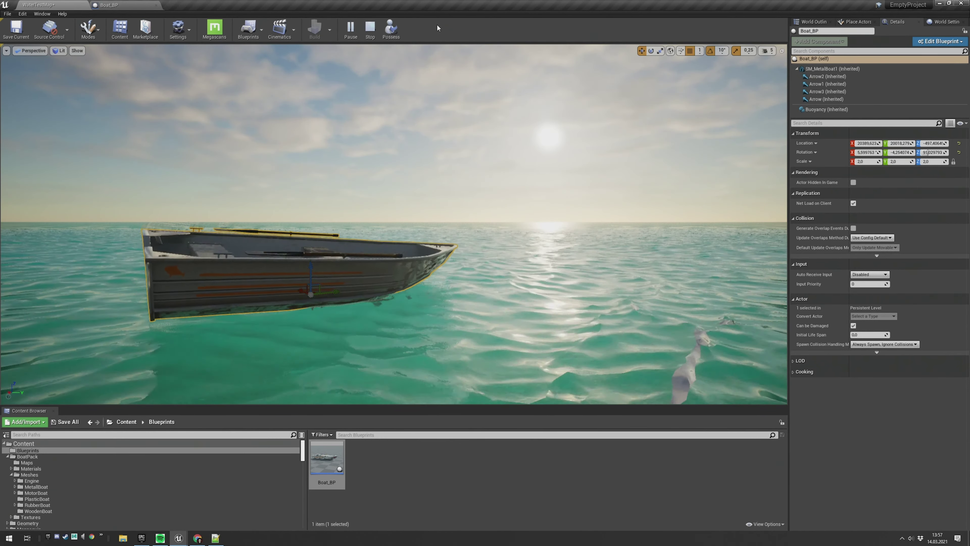